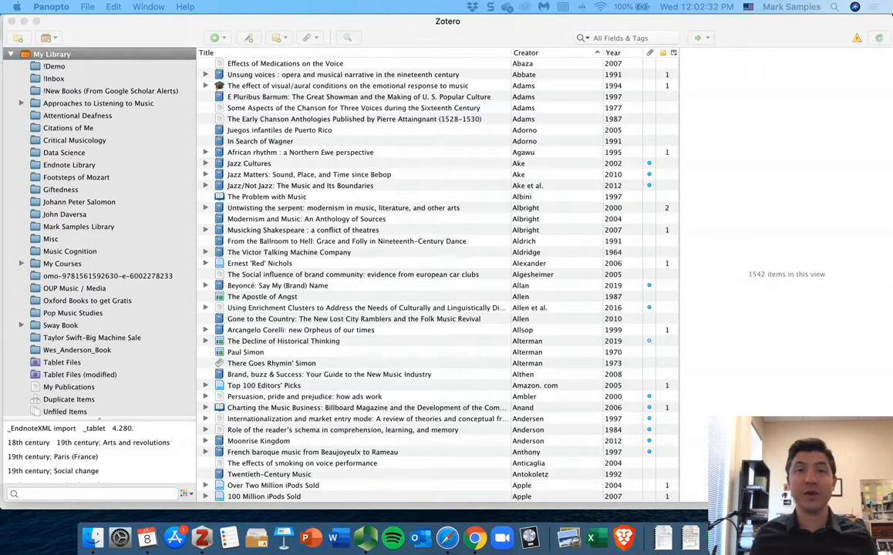
pyautogui.click(383, 32)
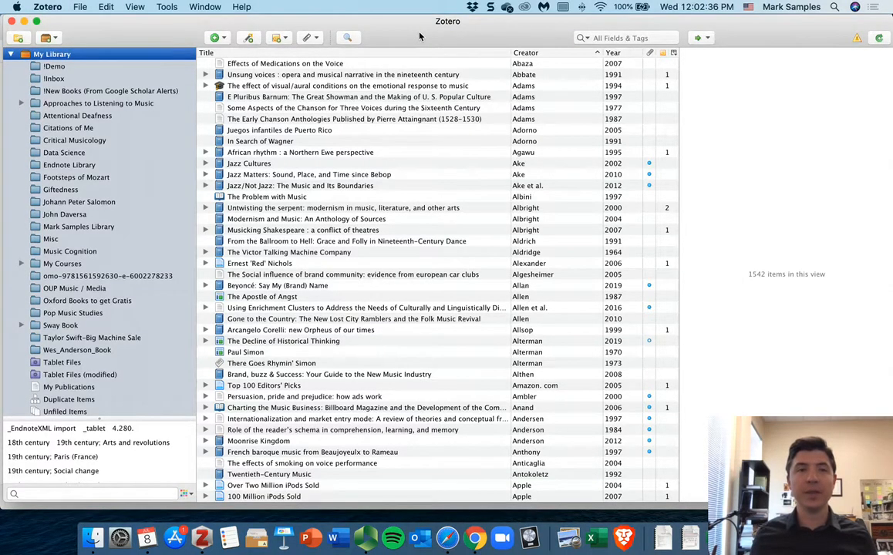
pyautogui.scroll(-10, 365, 104)
pyautogui.scroll(10, 400, 117)
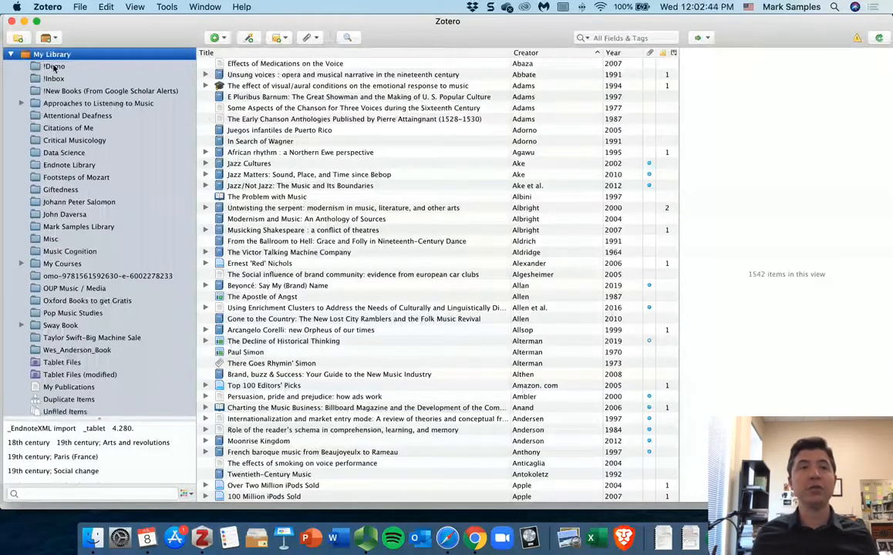
# Step: Create a new collection named "!New Research Project"
pyautogui.click(18, 39)
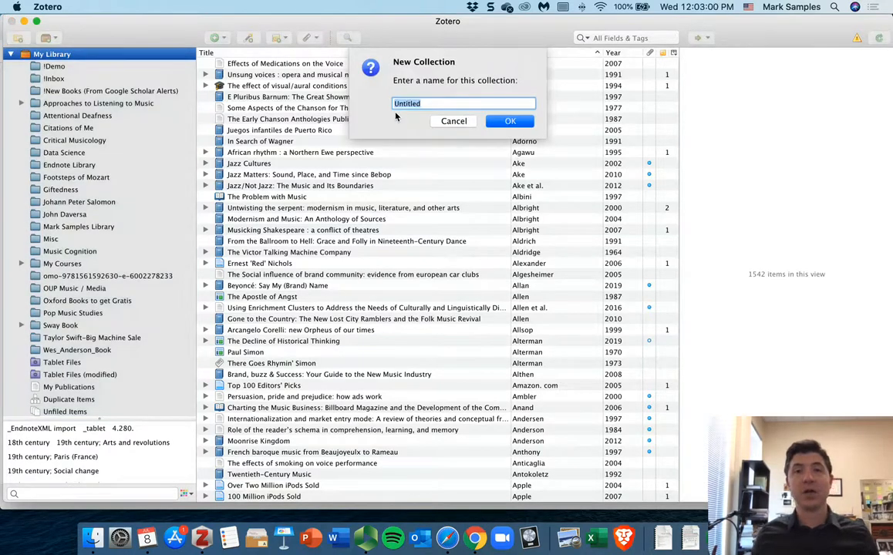
pyautogui.write('Re')
pyautogui.press('BackSpace')
pyautogui.press('BackSpace')
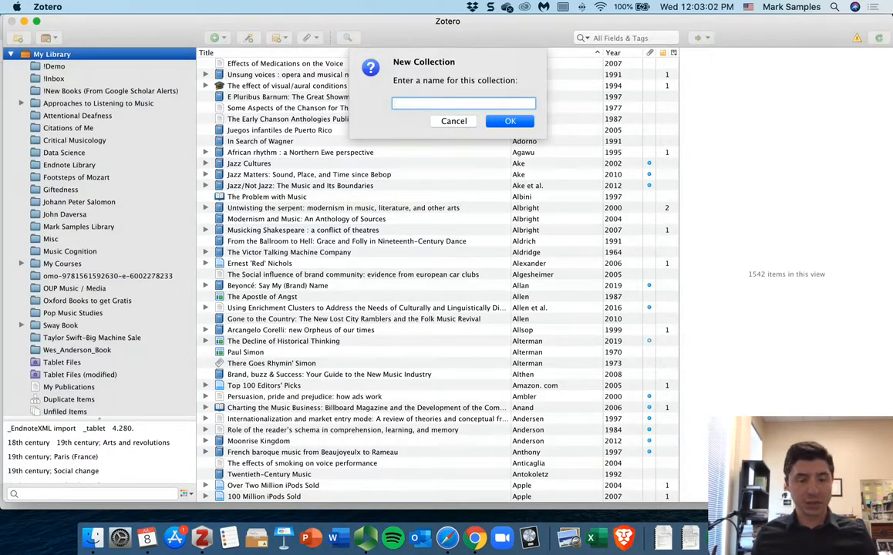
pyautogui.write('!New R')
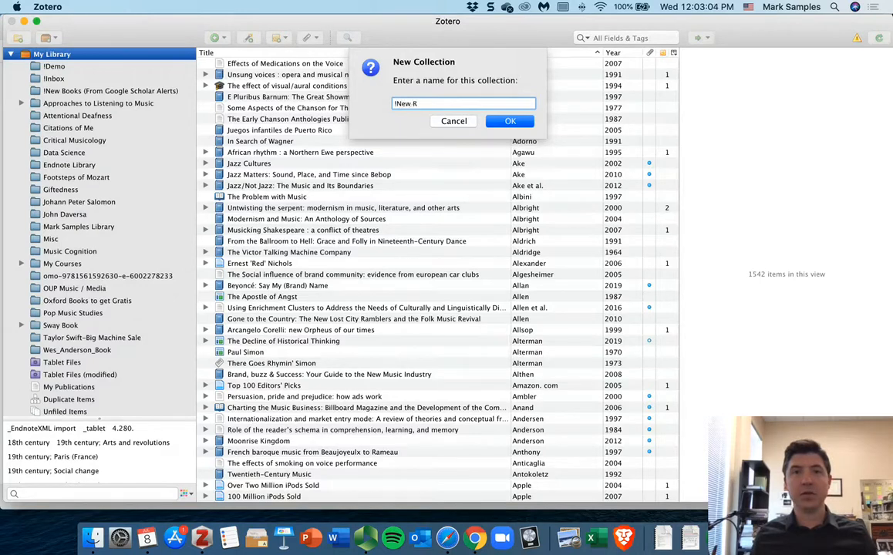
pyautogui.write('esearch Pr')
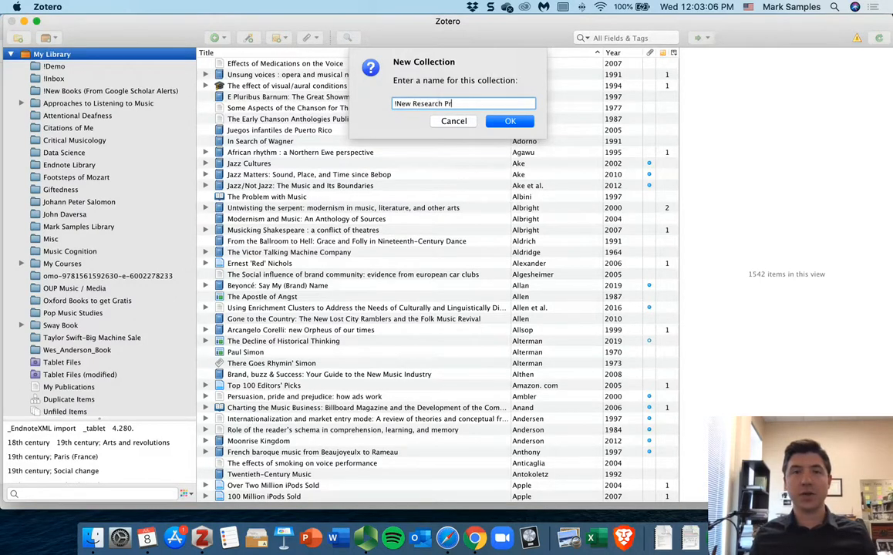
pyautogui.write('oject')
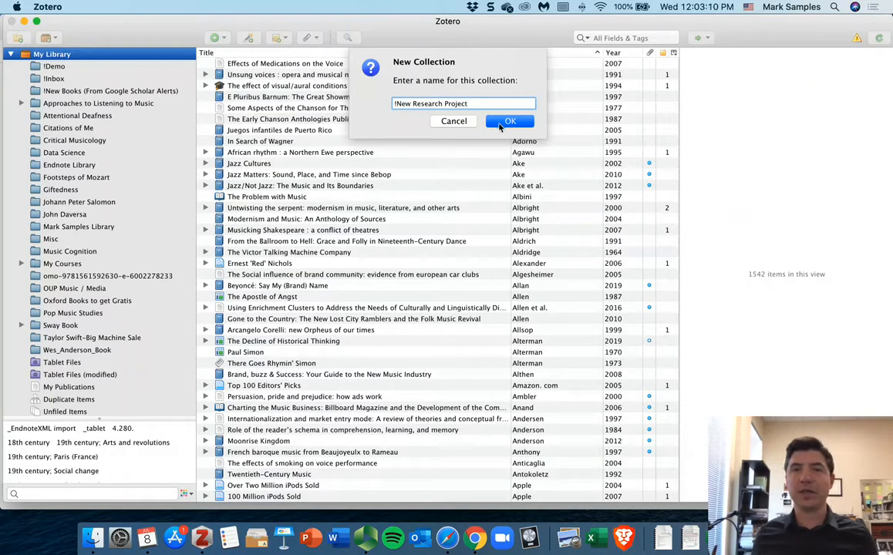
pyautogui.click(502, 125)
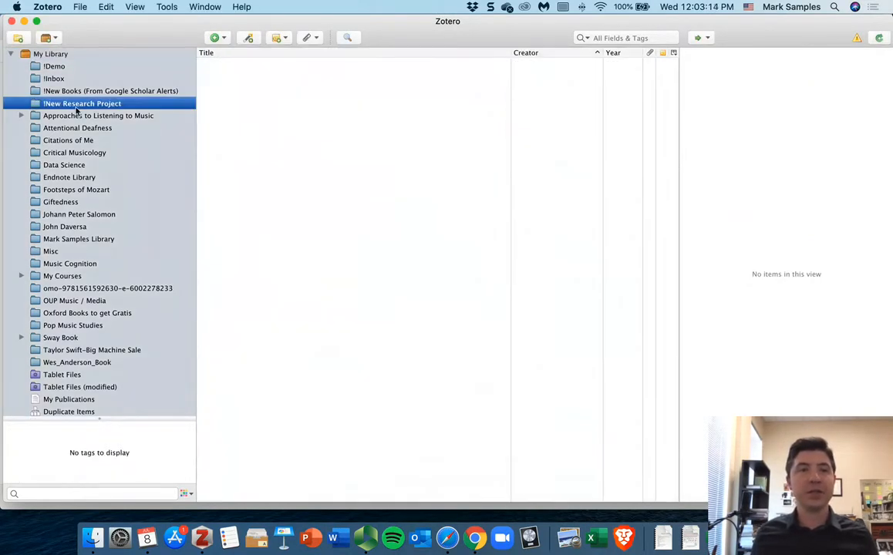
# Step: Switch to Chrome and open the Zotero website's Download page
pyautogui.click(476, 533)
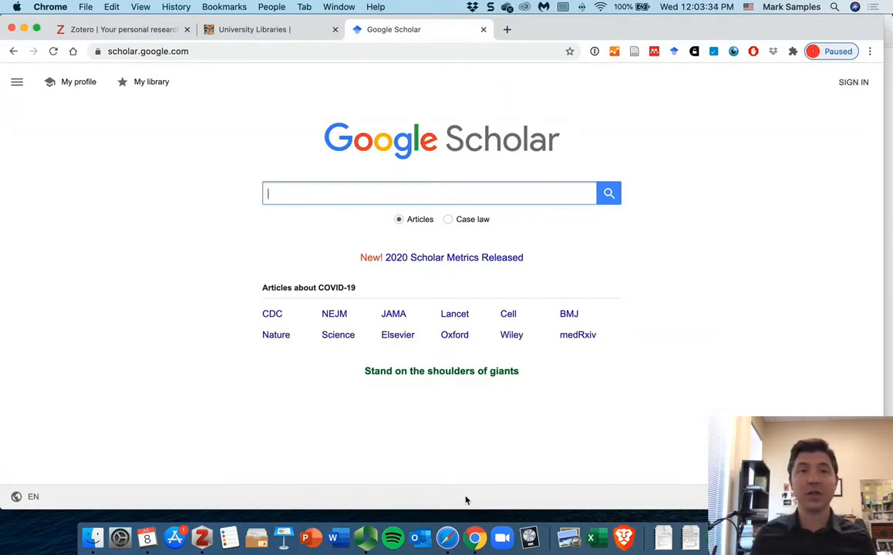
pyautogui.click(117, 31)
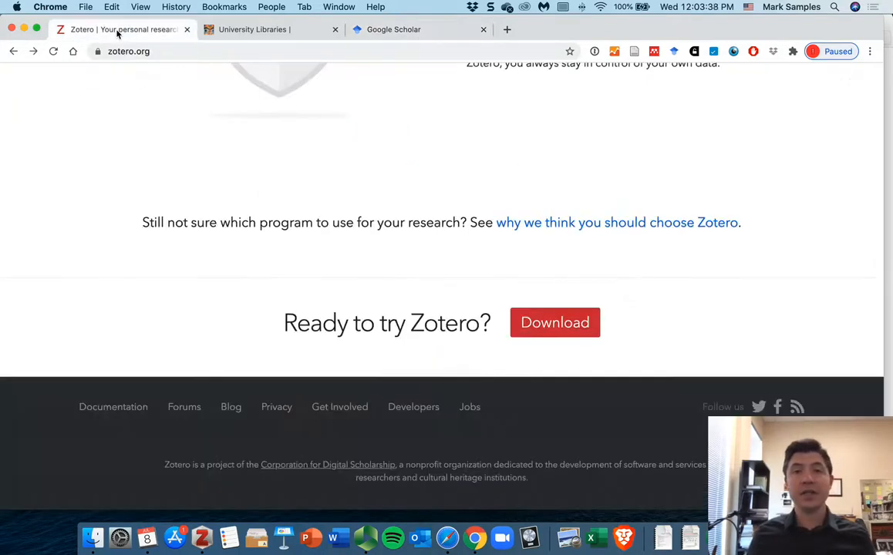
pyautogui.scroll(20, 347, 235)
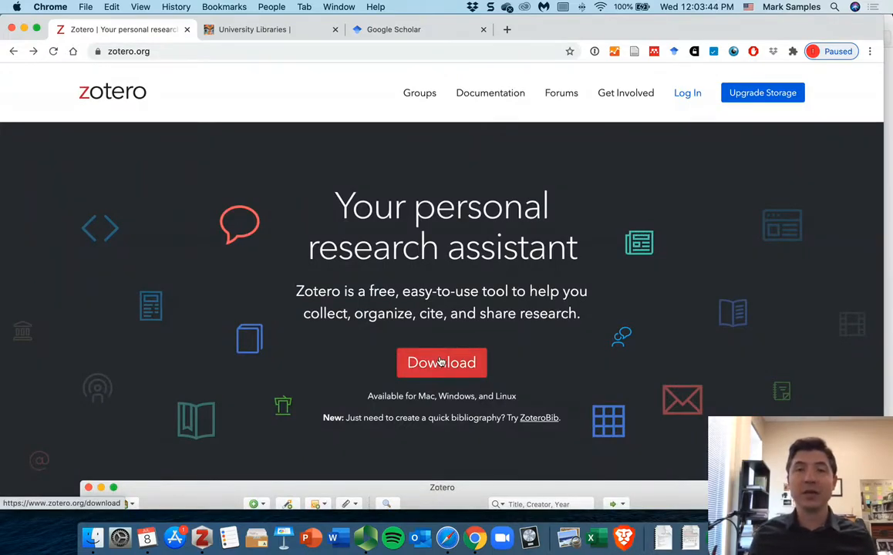
pyautogui.scroll(-20, 440, 363)
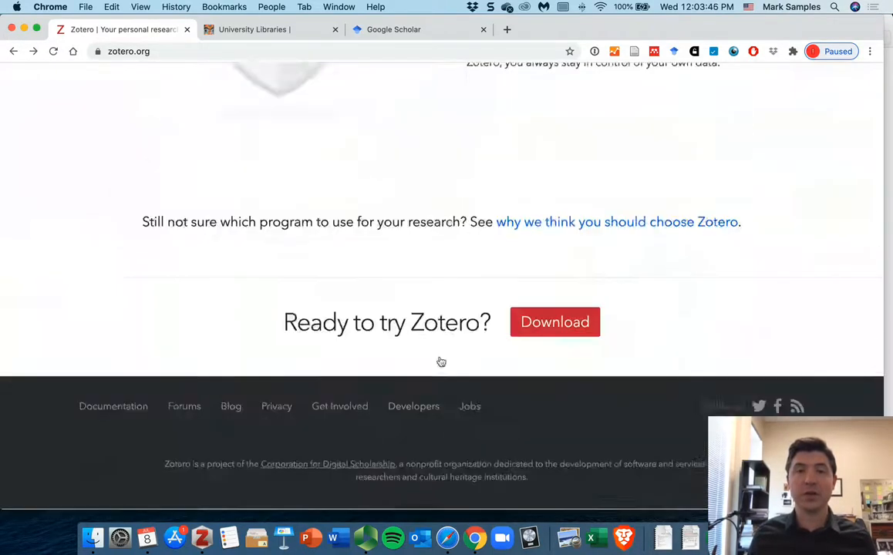
pyautogui.click(557, 324)
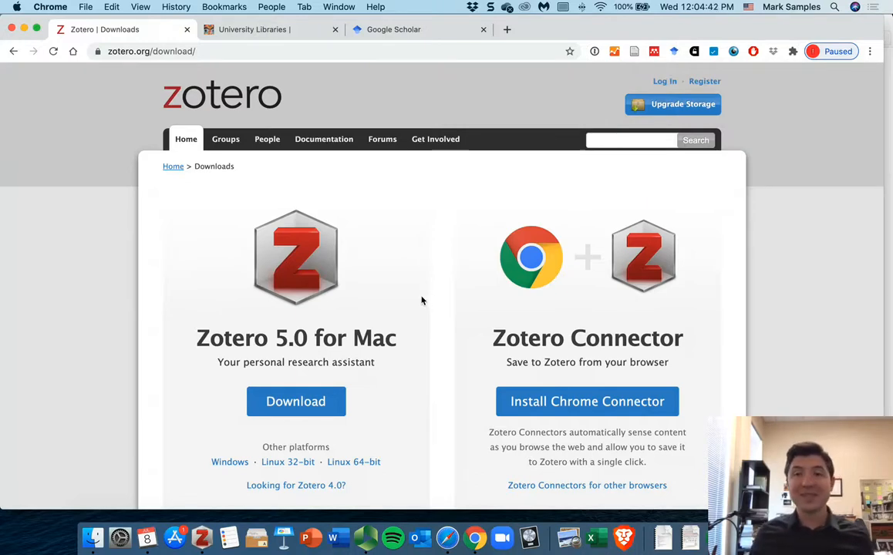
# Step: Open the university library's advanced search and enter "bob dylan" as a Subject search term
pyautogui.click(244, 31)
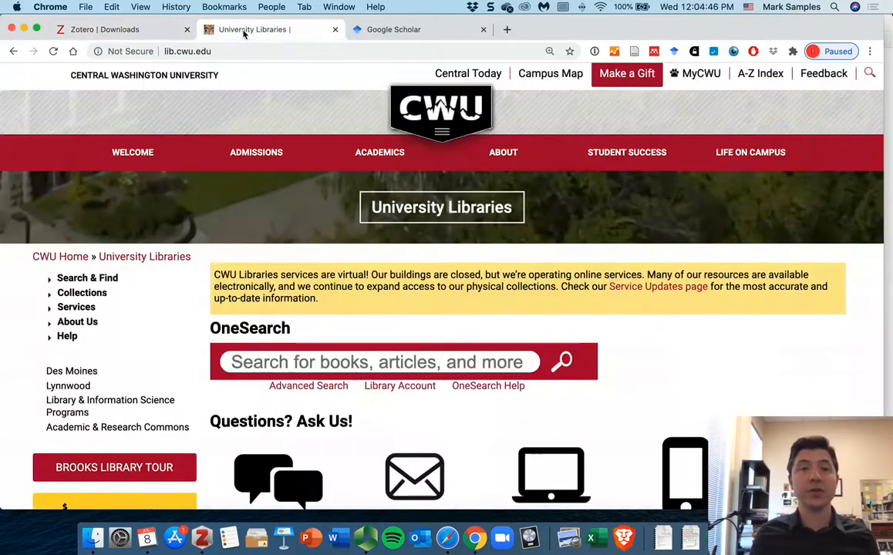
pyautogui.click(309, 387)
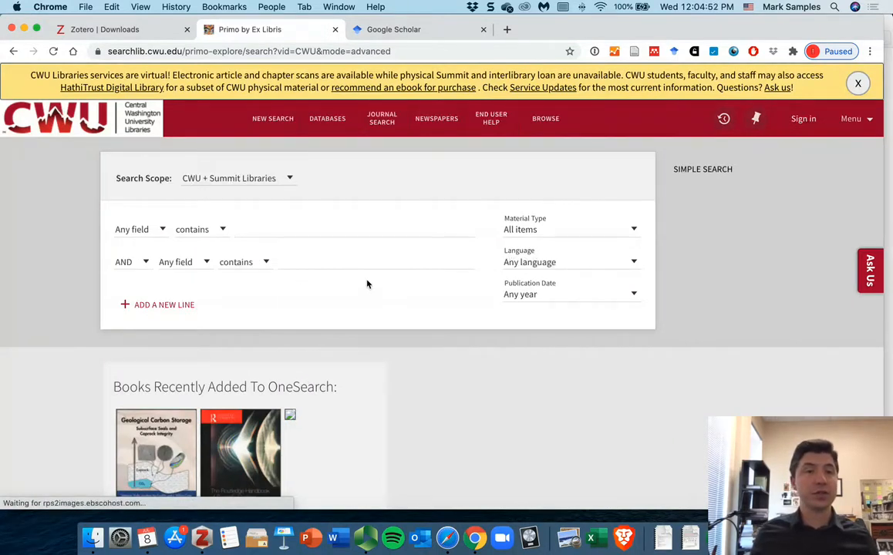
pyautogui.click(271, 230)
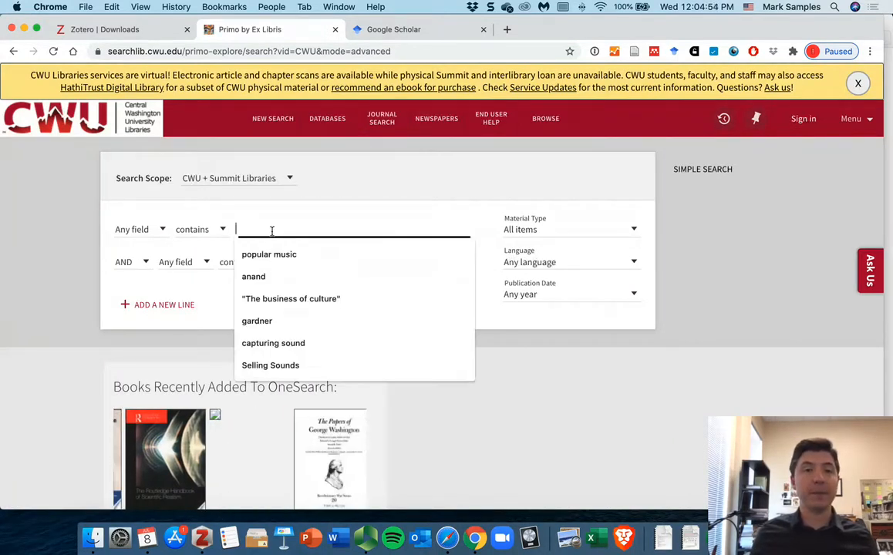
pyautogui.click(157, 231)
pyautogui.click(129, 316)
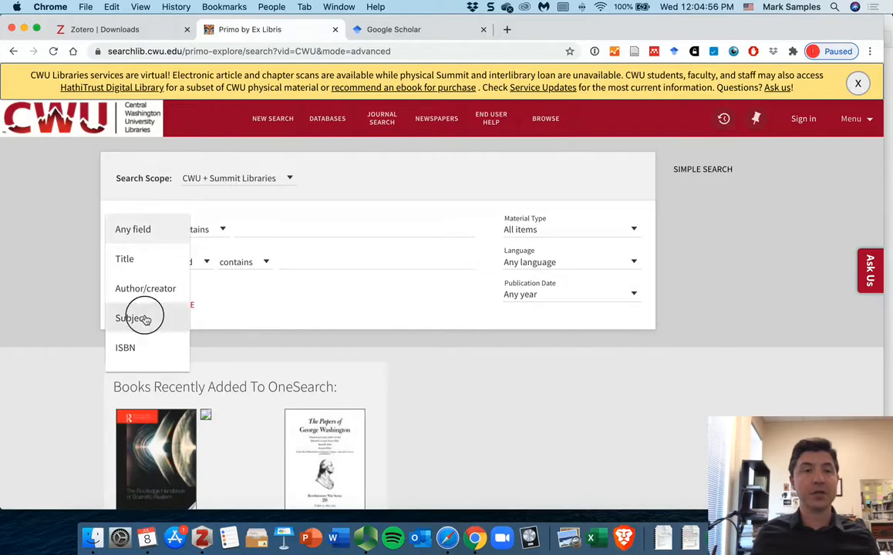
pyautogui.click(256, 232)
pyautogui.write('bob dylan')
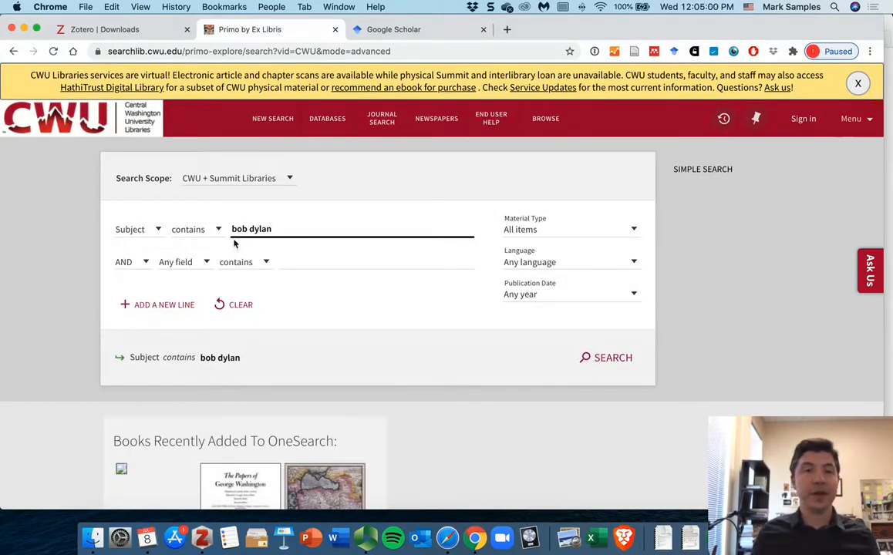
# Step: Set the search's material type to Articles
pyautogui.click(125, 262)
pyautogui.click(124, 262)
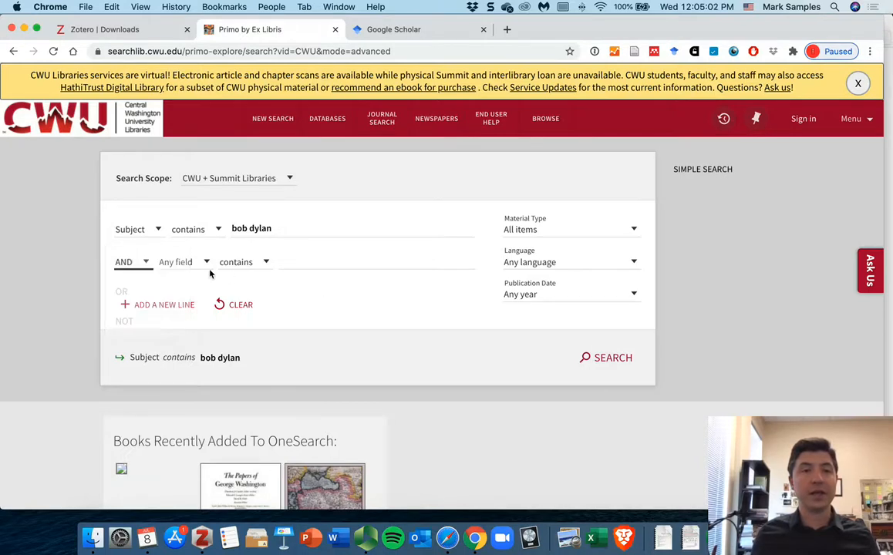
pyautogui.click(199, 262)
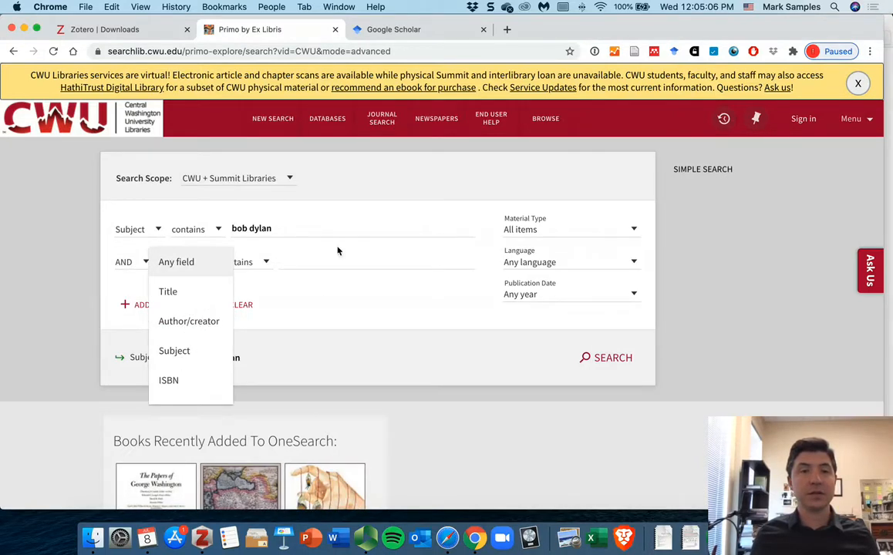
pyautogui.click(401, 217)
pyautogui.click(555, 239)
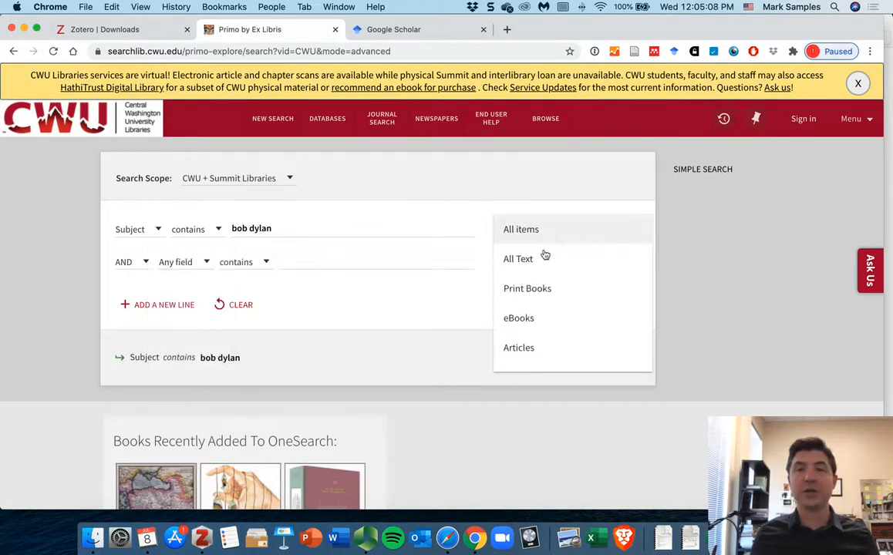
pyautogui.click(535, 350)
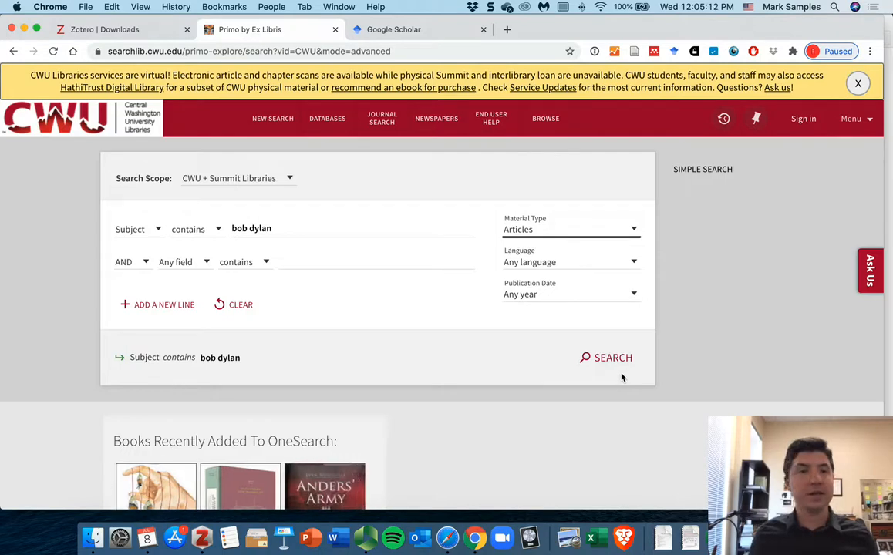
# Step: Limit the publication date to the last 5 years and run the search
pyautogui.click(544, 302)
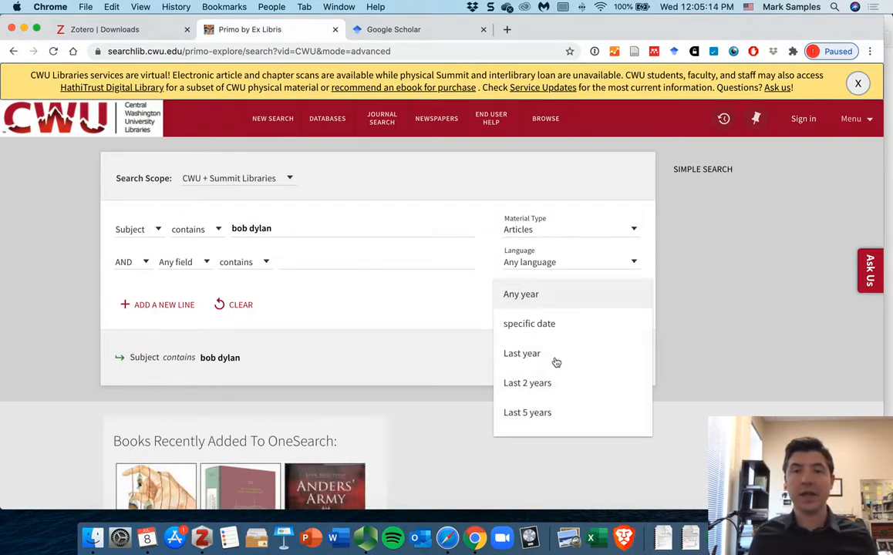
pyautogui.click(527, 416)
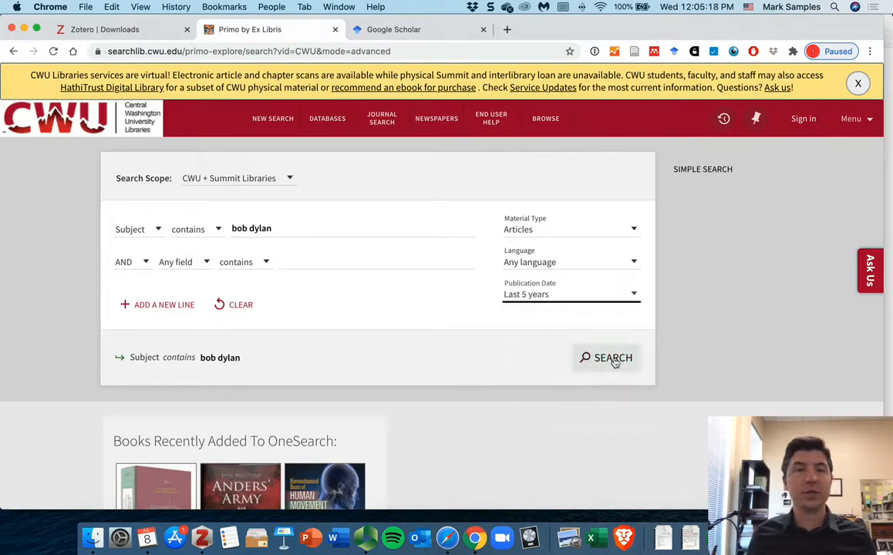
pyautogui.click(613, 360)
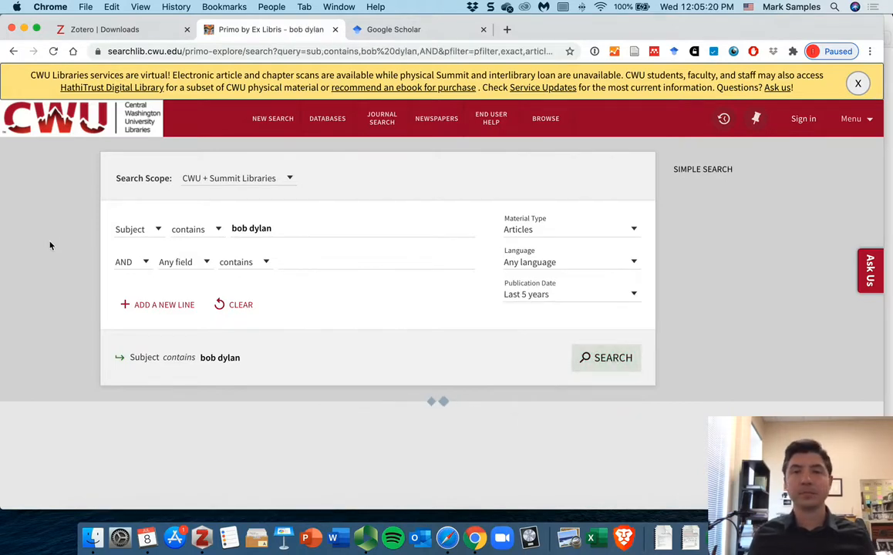
# Step: Scroll through the article search results to review the listed items
pyautogui.scroll(-5, 311, 235)
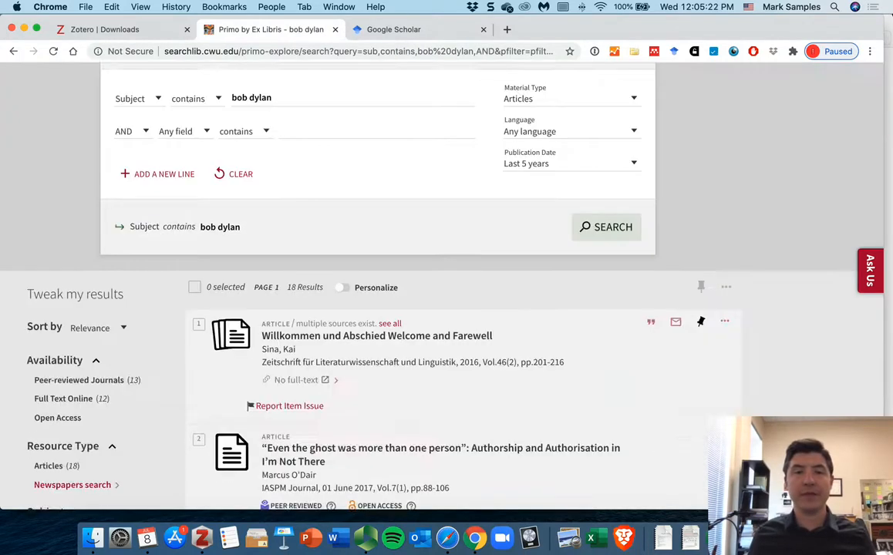
pyautogui.scroll(-5, 312, 235)
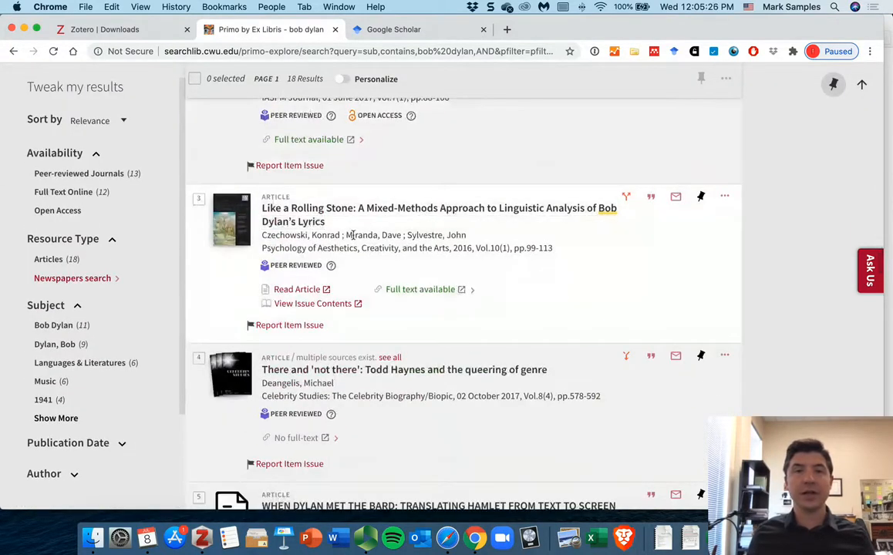
pyautogui.scroll(-2, 426, 266)
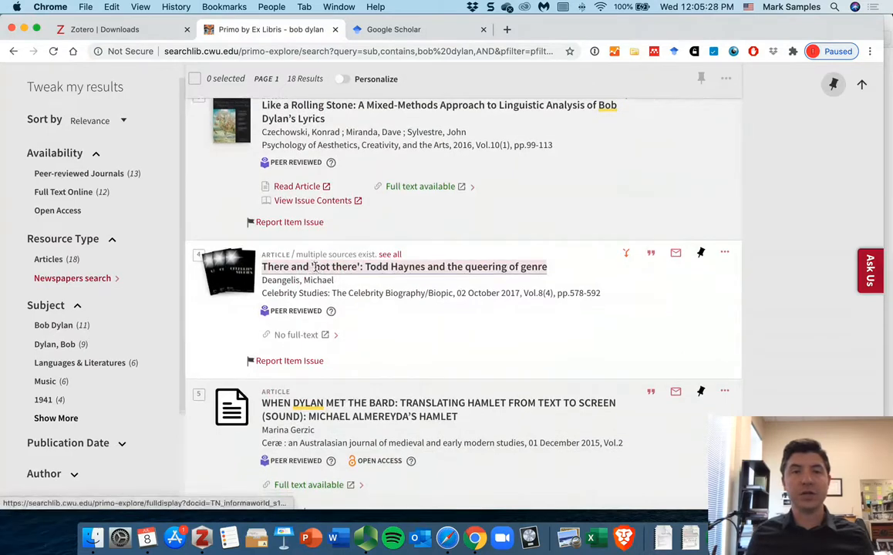
pyautogui.scroll(-3, 324, 270)
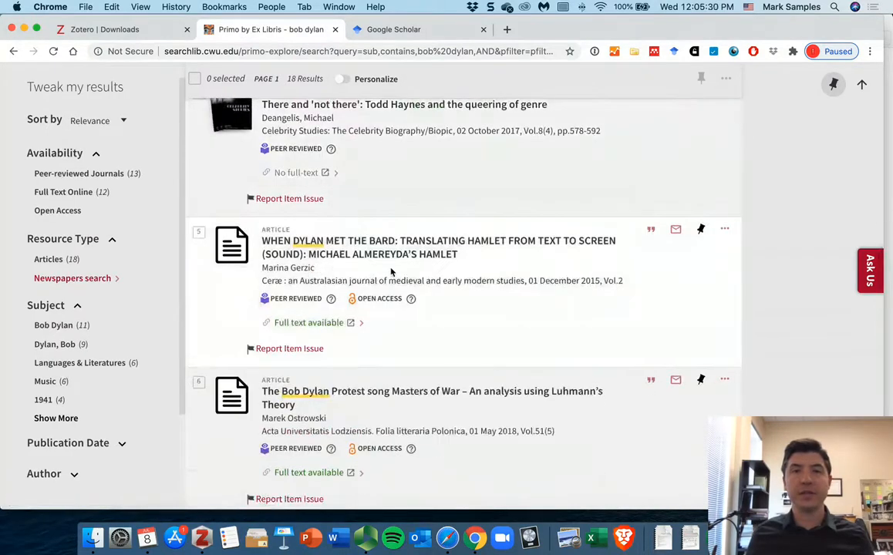
pyautogui.scroll(-2, 392, 273)
pyautogui.scroll(-2, 394, 273)
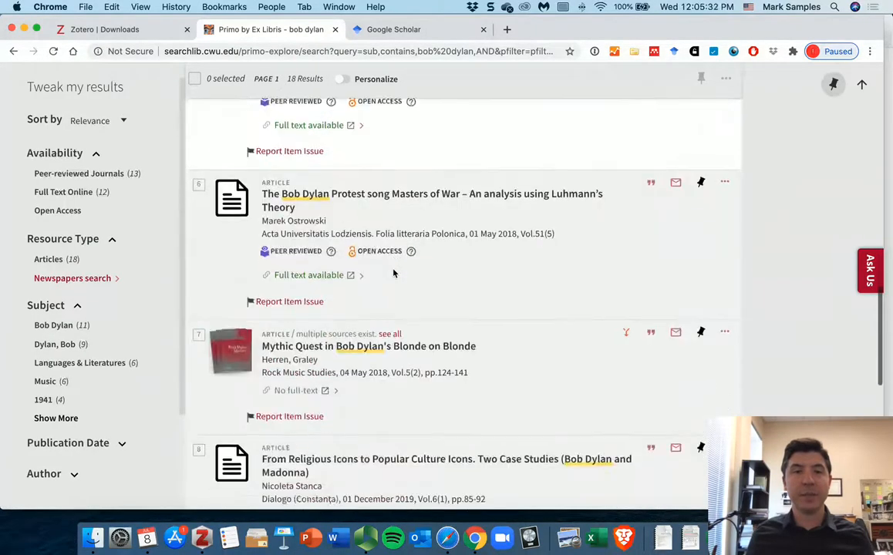
pyautogui.scroll(13, 394, 273)
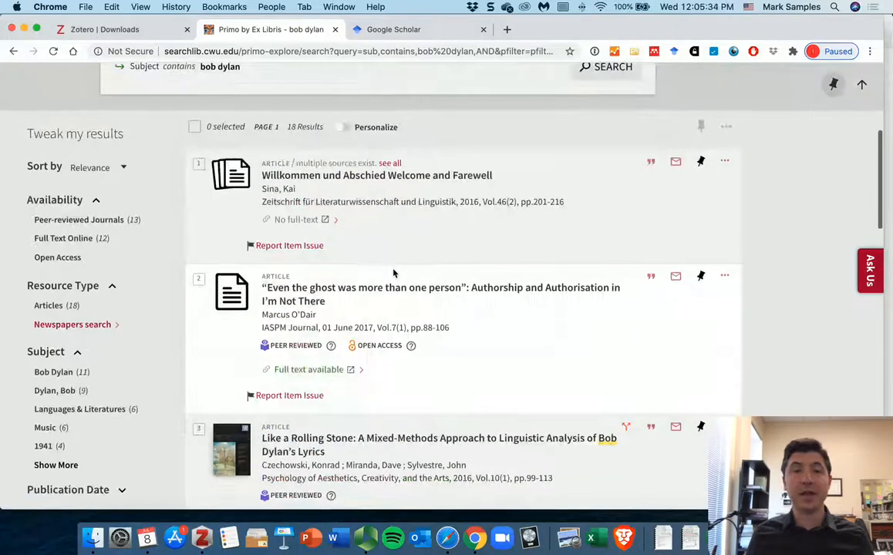
pyautogui.scroll(1, 394, 273)
pyautogui.scroll(3, 393, 272)
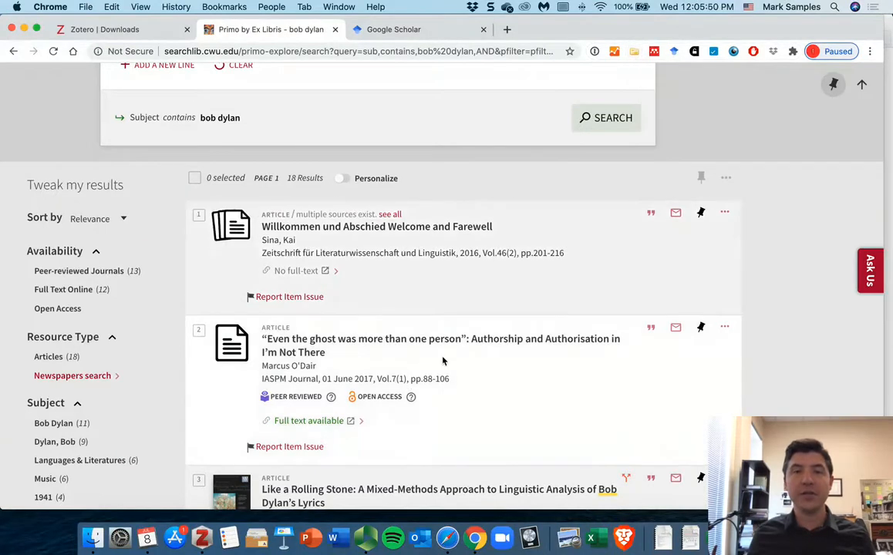
# Step: Save seven of the listed Bob Dylan articles to Zotero with the Zotero Connector, selecting them in the item selector
pyautogui.click(634, 51)
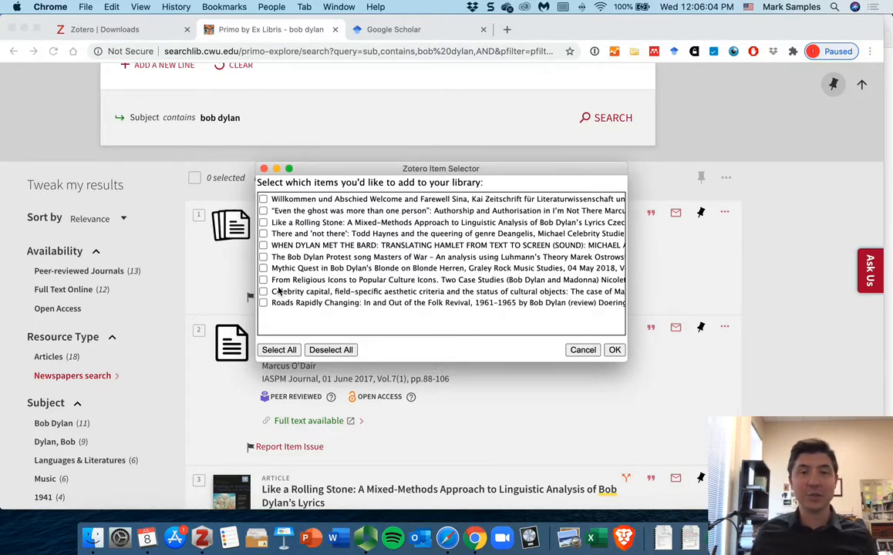
pyautogui.click(263, 210)
pyautogui.click(262, 222)
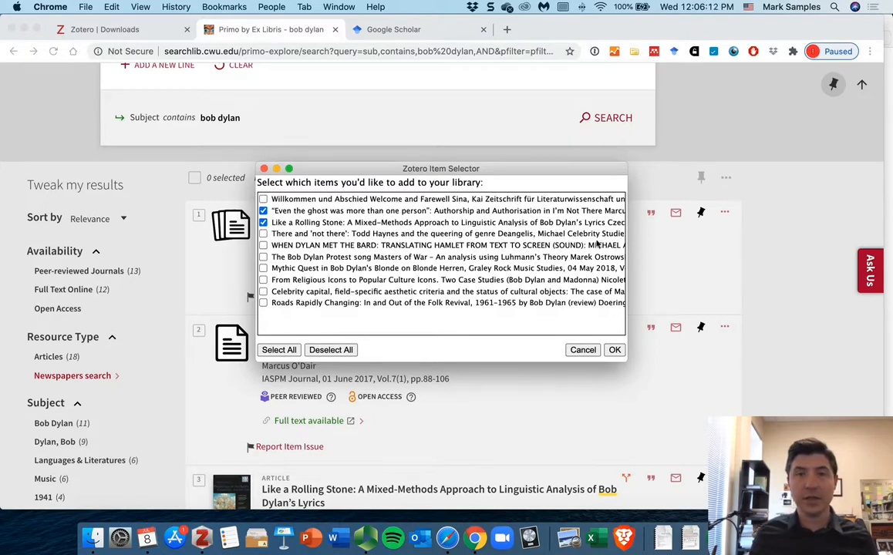
pyautogui.click(263, 234)
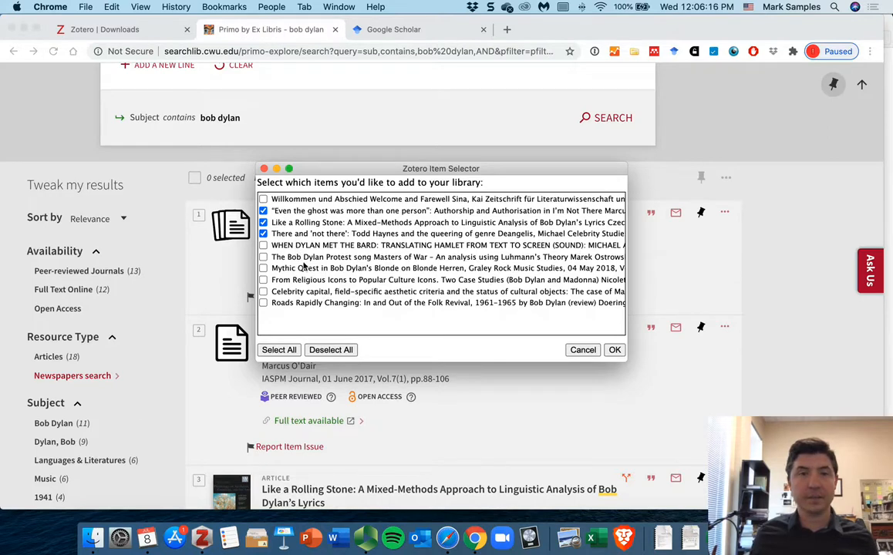
pyautogui.click(263, 257)
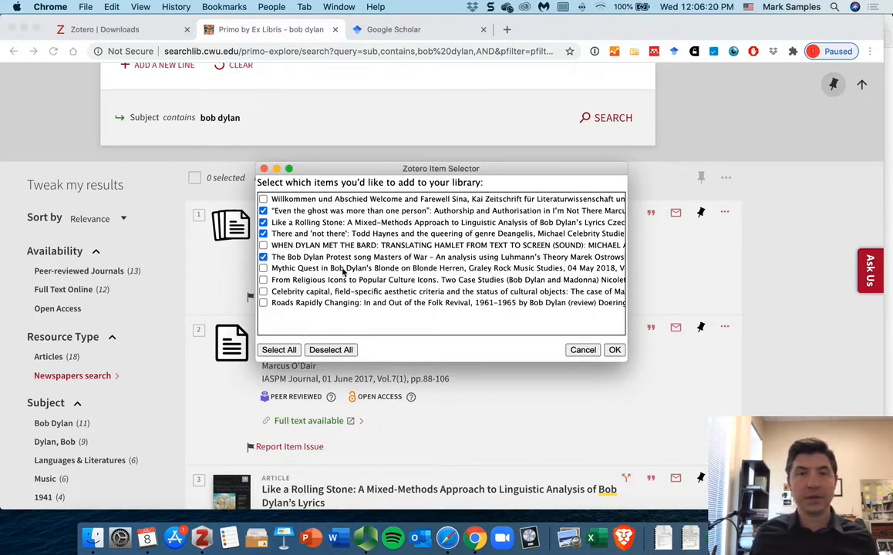
pyautogui.click(263, 267)
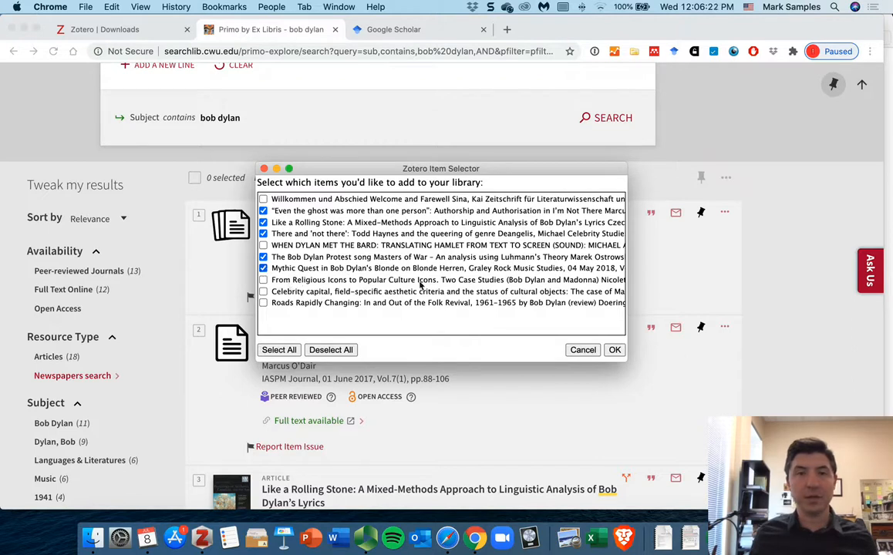
pyautogui.click(263, 291)
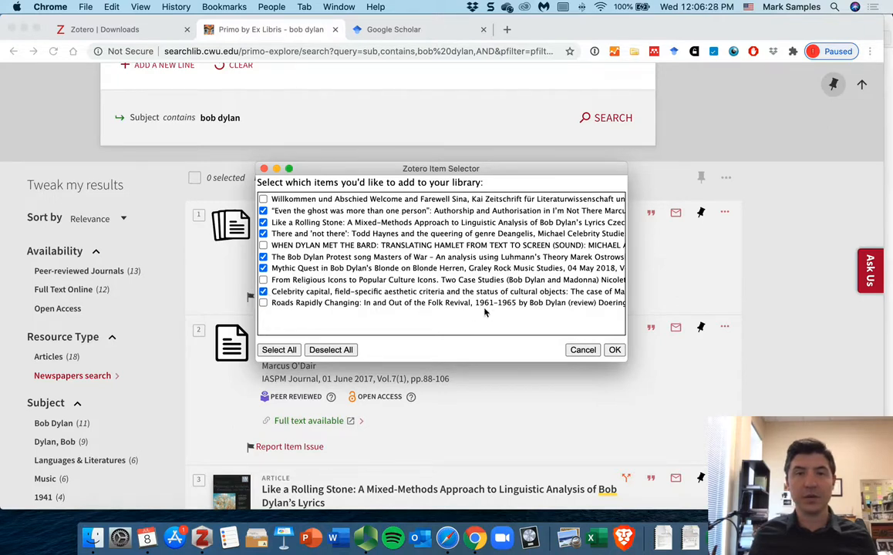
pyautogui.click(262, 304)
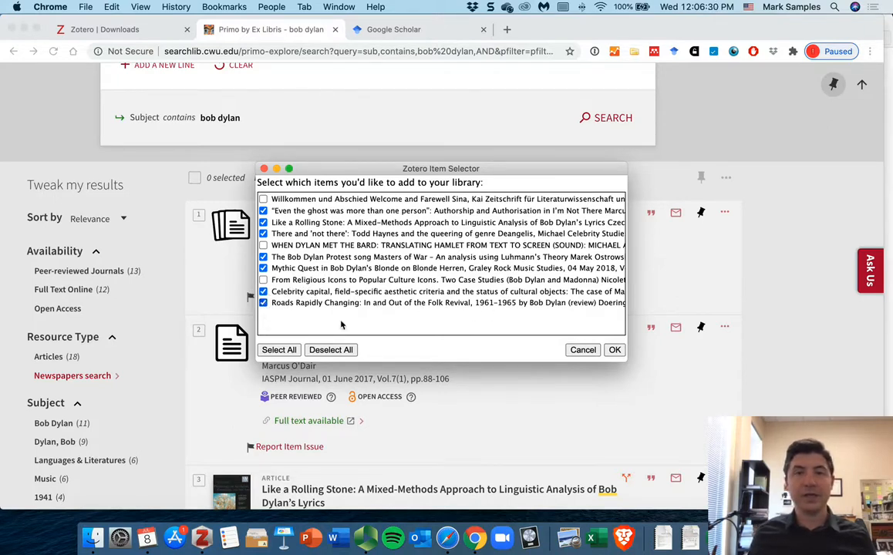
pyautogui.click(614, 351)
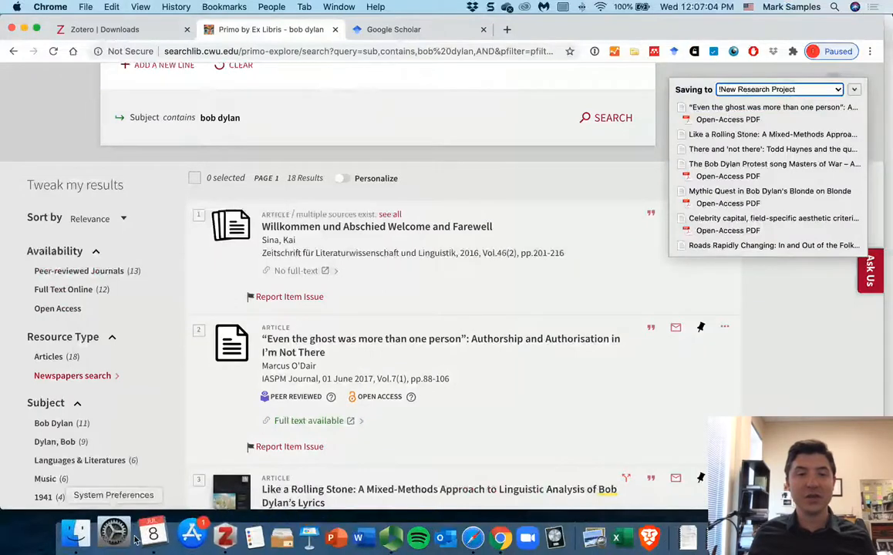
# Step: Switch to Zotero and browse the newly saved items in the New Research Project collection
pyautogui.click(178, 536)
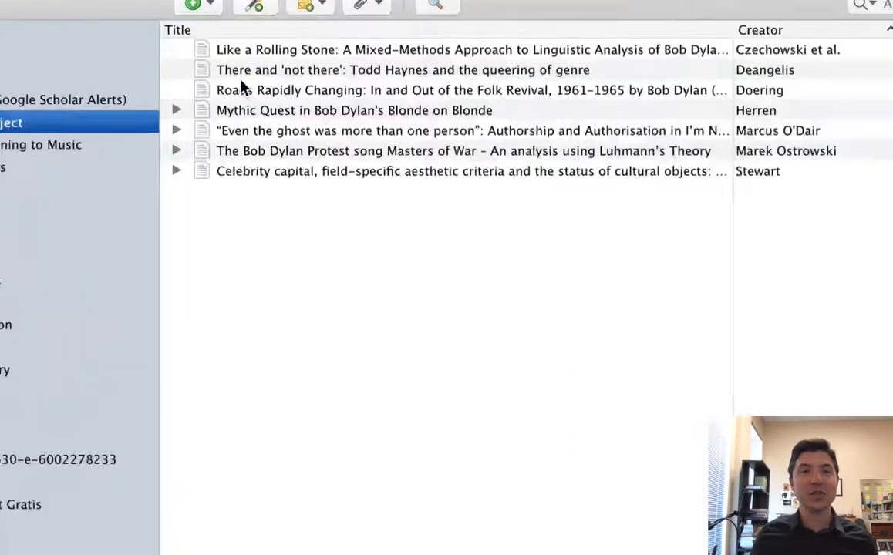
pyautogui.click(199, 51)
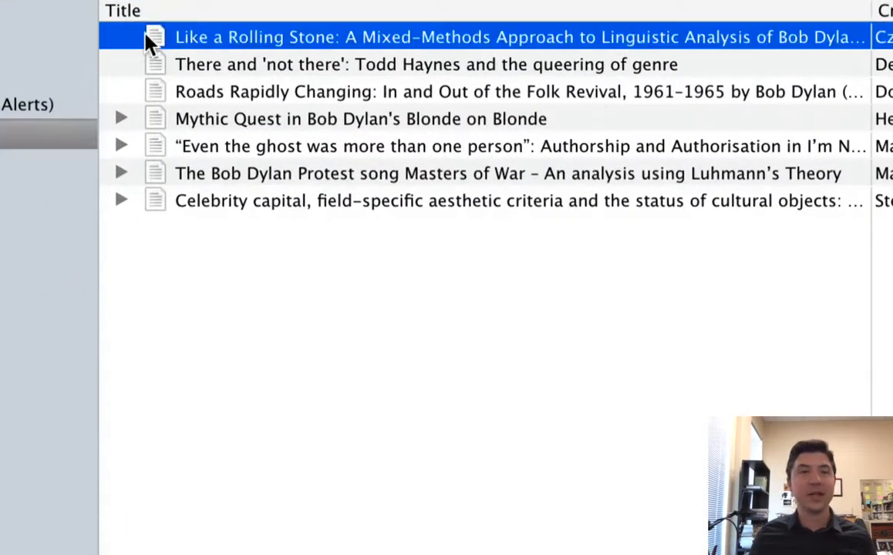
pyautogui.click(154, 65)
pyautogui.click(157, 89)
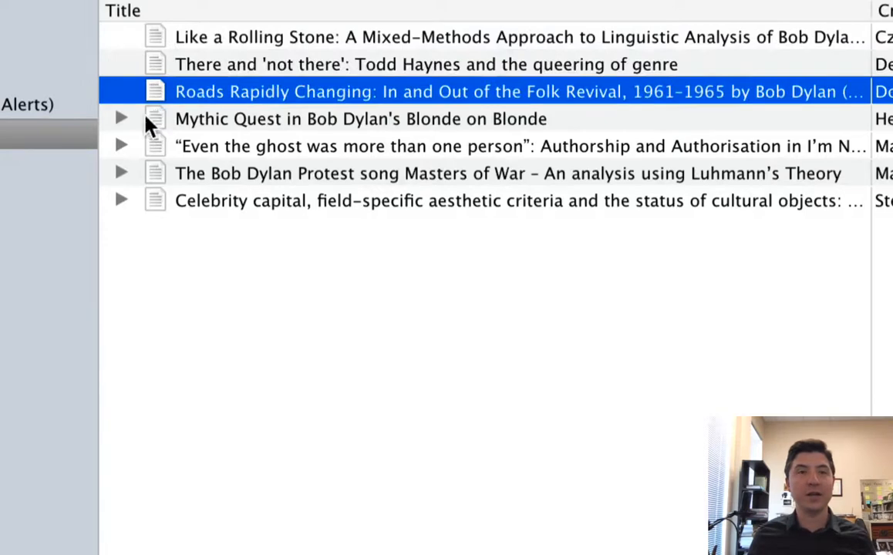
pyautogui.click(148, 118)
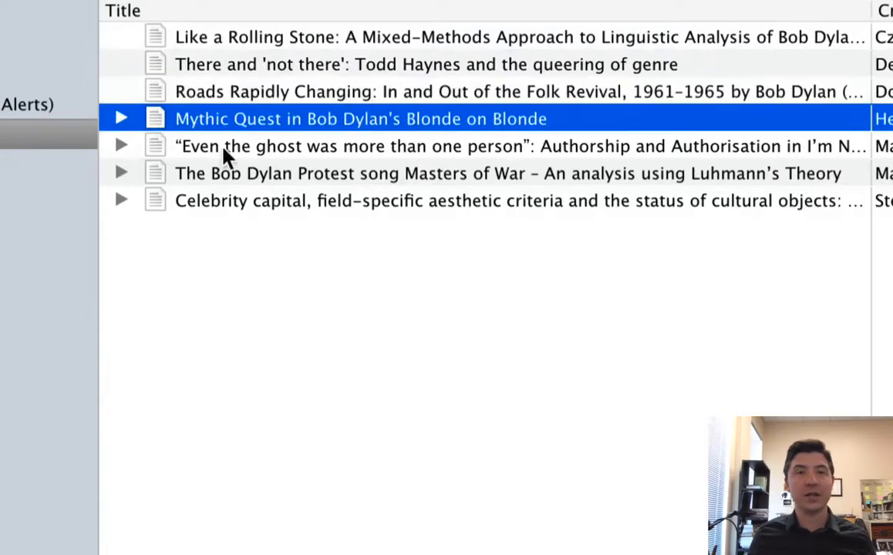
pyautogui.click(120, 119)
pyautogui.click(118, 119)
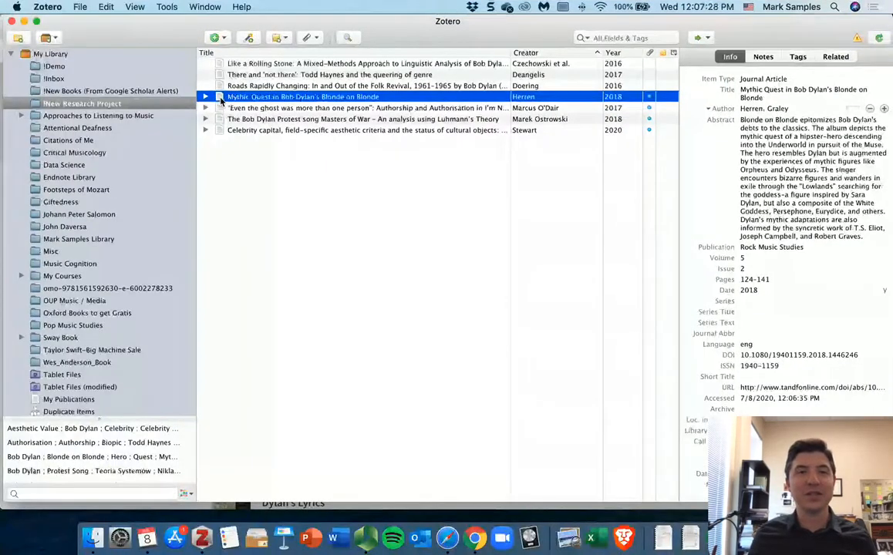
# Step: Open the PDF of "Mythic Quest in Bob Dylan's Blonde on Blonde", scroll through it, and close it
pyautogui.doubleClick(221, 100)
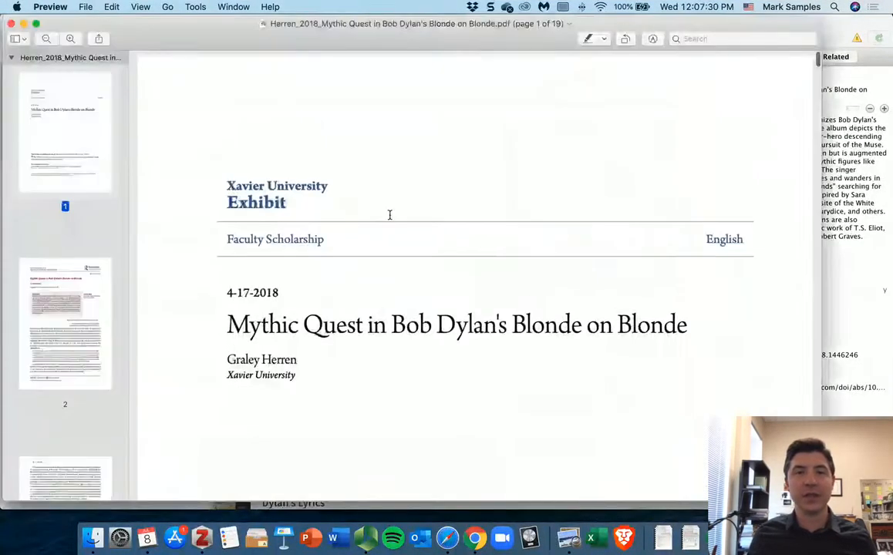
pyautogui.scroll(-15, 390, 215)
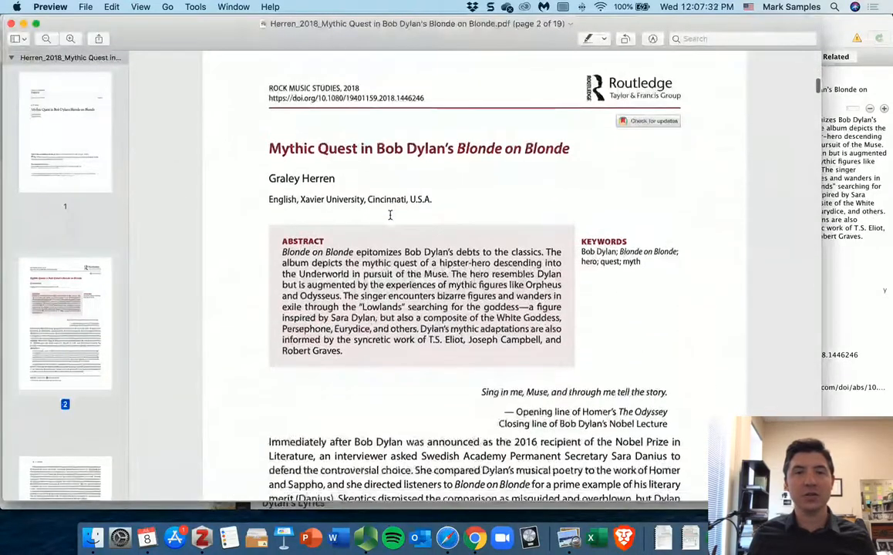
pyautogui.scroll(-5, 389, 215)
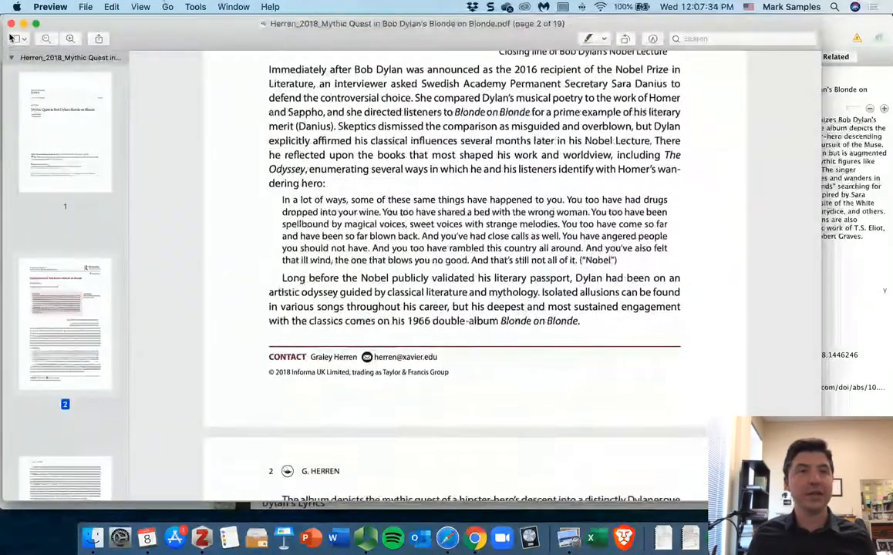
pyautogui.click(11, 23)
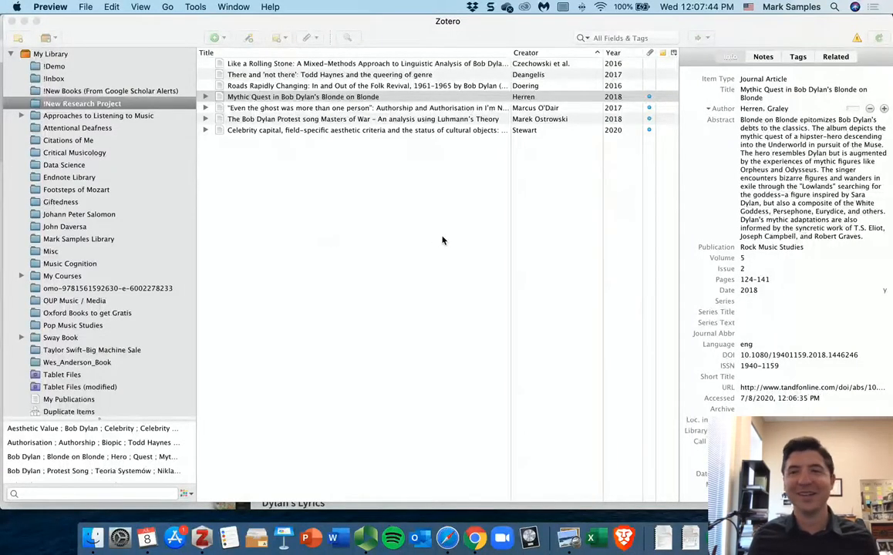
# Step: Examine the Mythic Quest item's metadata fields, including abstract, item type, title and pages
pyautogui.click(775, 133)
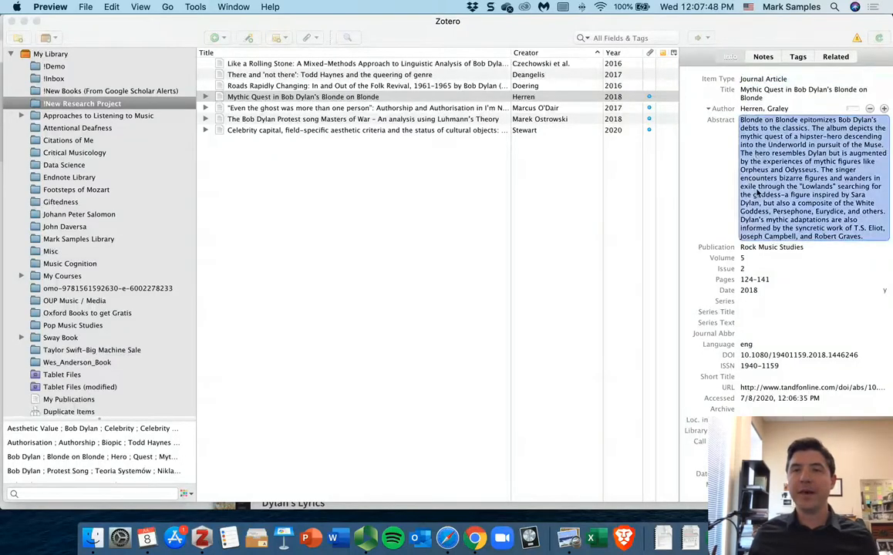
pyautogui.click(755, 80)
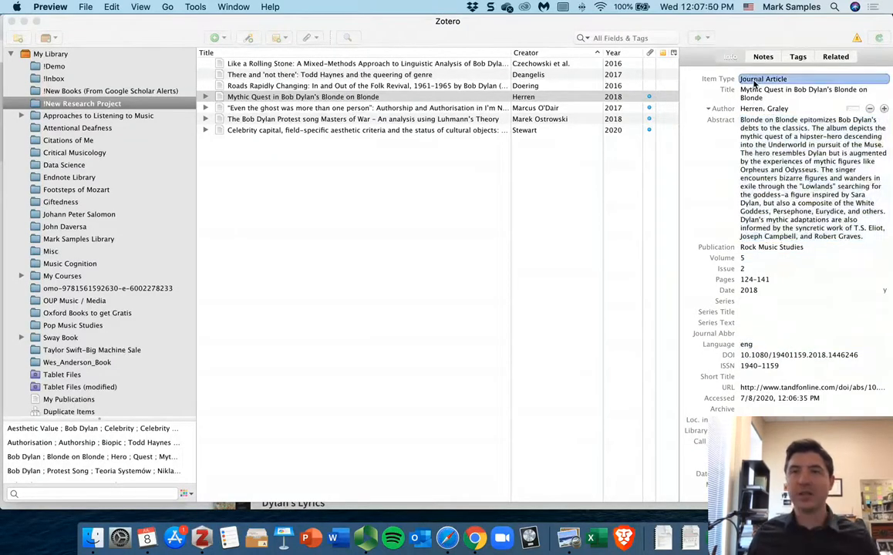
pyautogui.click(794, 96)
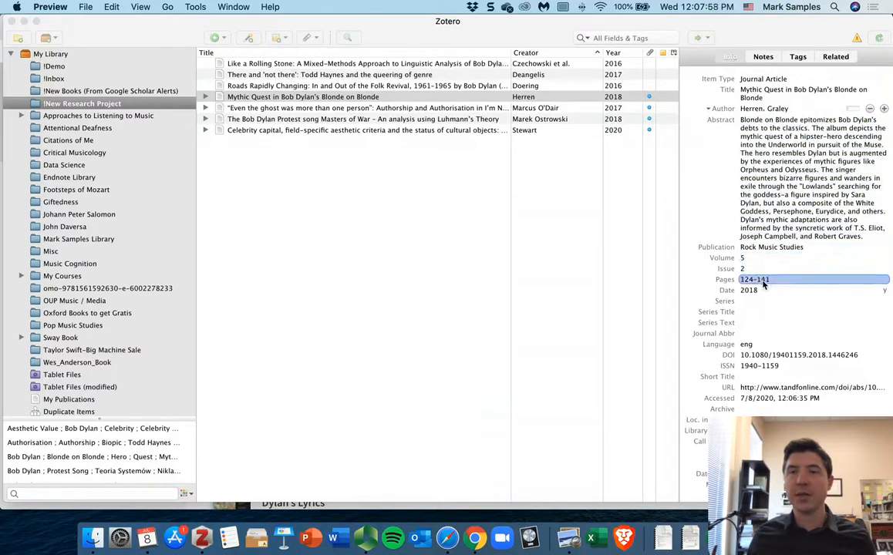
pyautogui.click(485, 259)
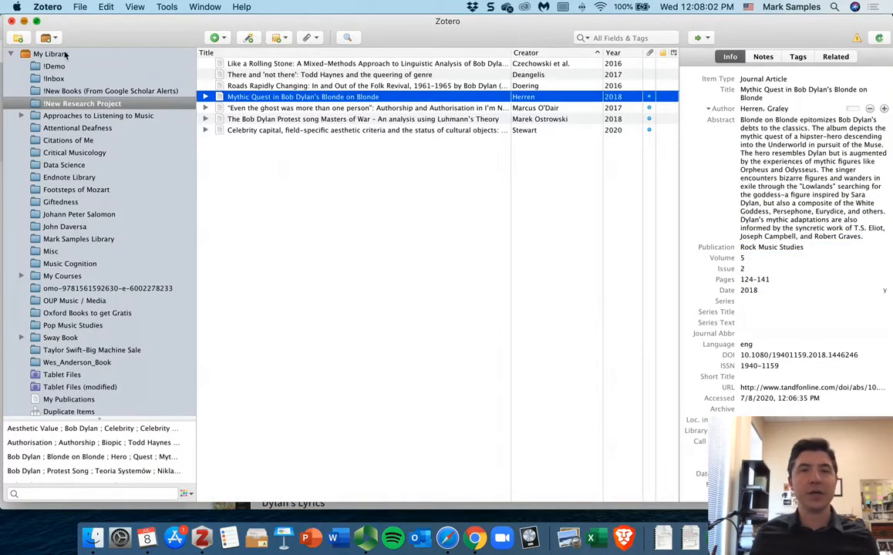
# Step: Return to the browser's Google Scholar tab and search for "bob dylan watchtower"
pyautogui.click(11, 21)
pyautogui.click(400, 31)
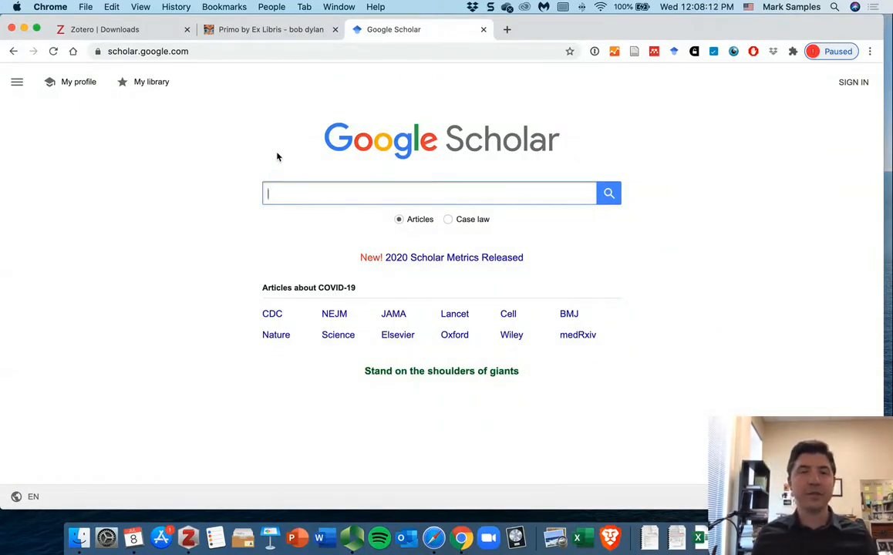
pyautogui.write('bo')
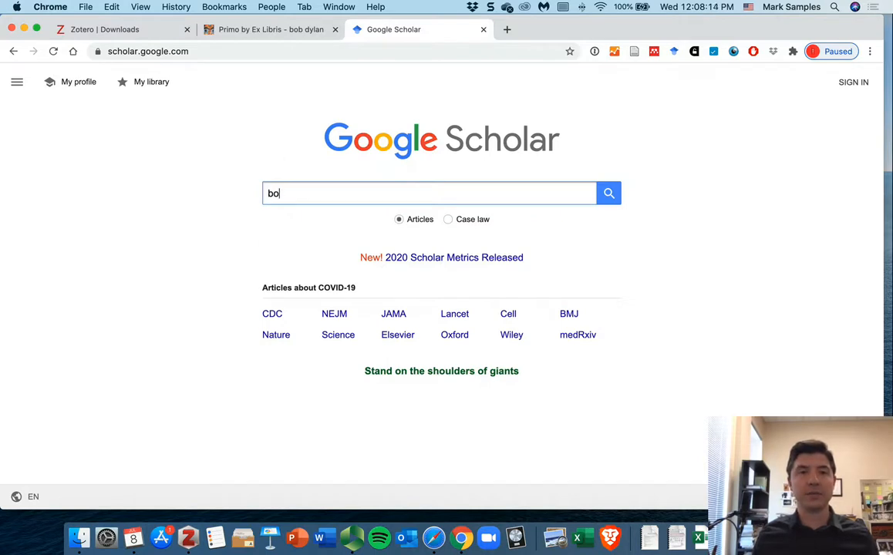
pyautogui.write('b dylan ')
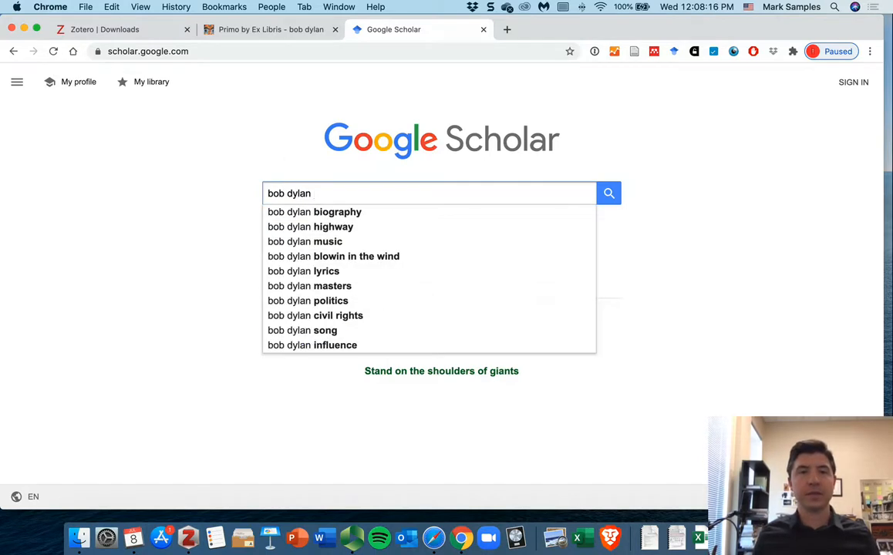
pyautogui.write('watch')
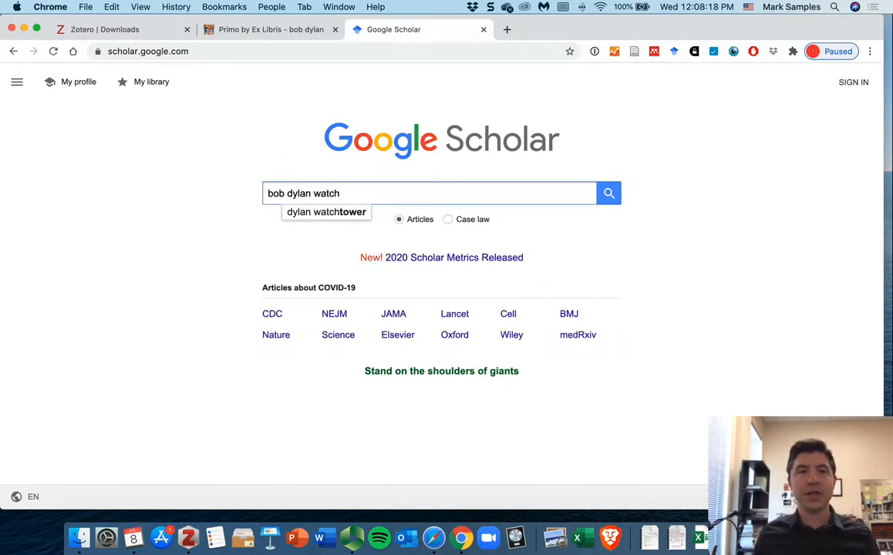
pyautogui.write('tower')
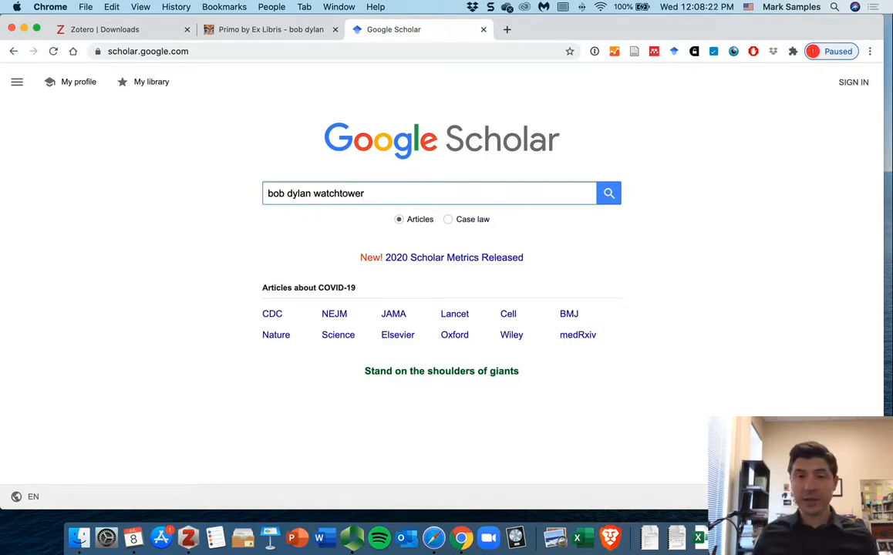
pyautogui.press('Return')
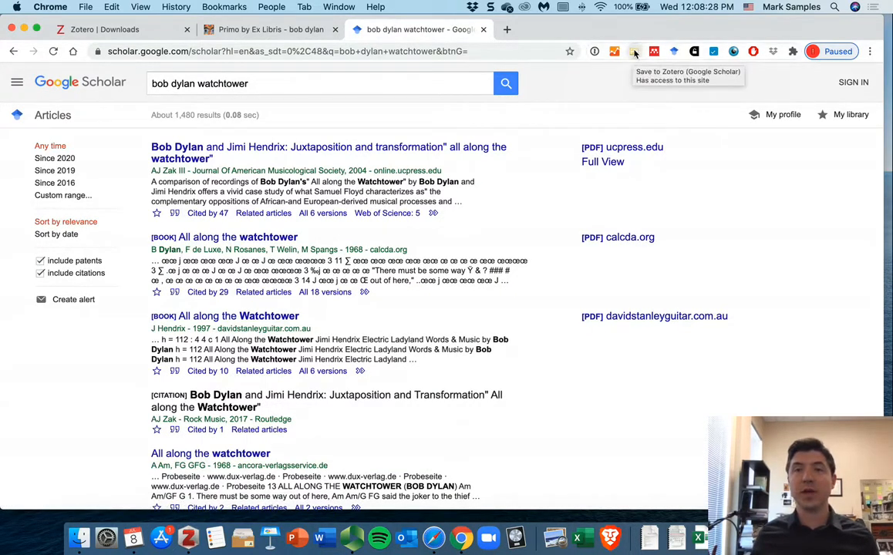
# Step: Scroll through the Google Scholar results for the watchtower search
pyautogui.scroll(-15, 538, 230)
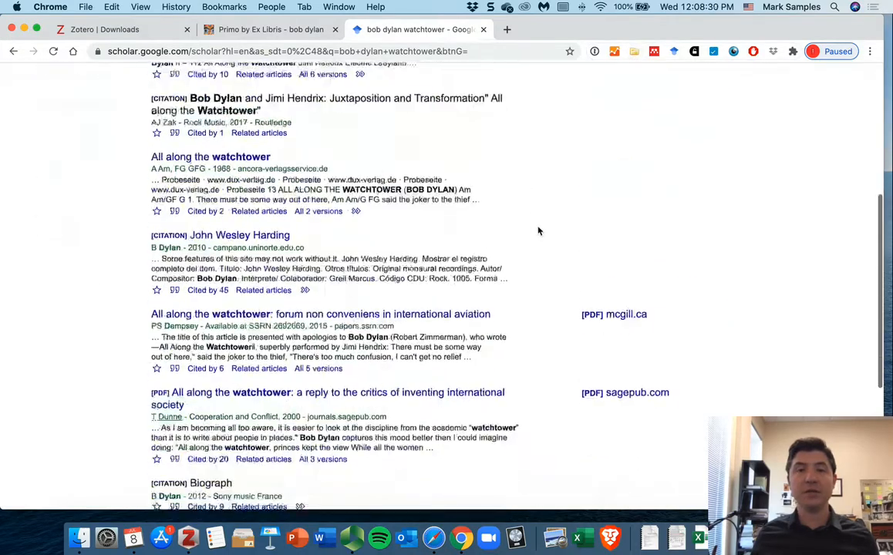
pyautogui.scroll(15, 538, 230)
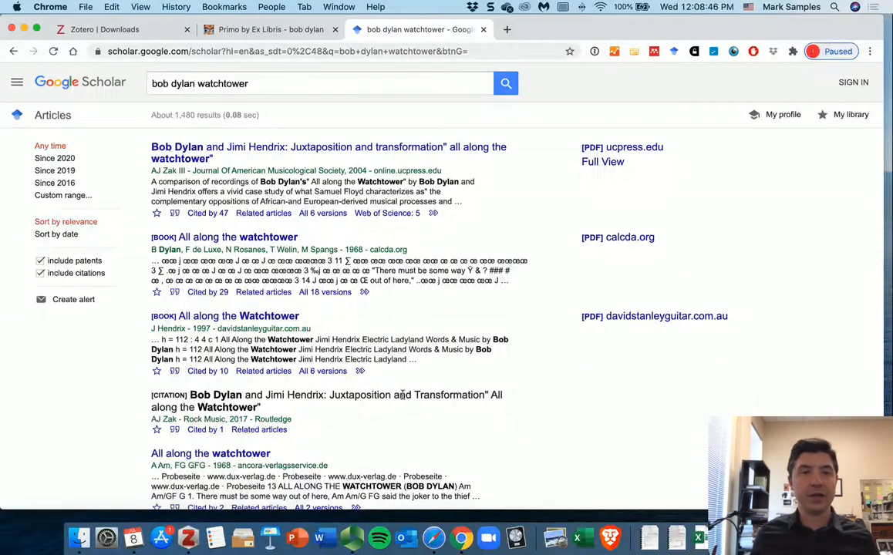
pyautogui.scroll(-3, 363, 357)
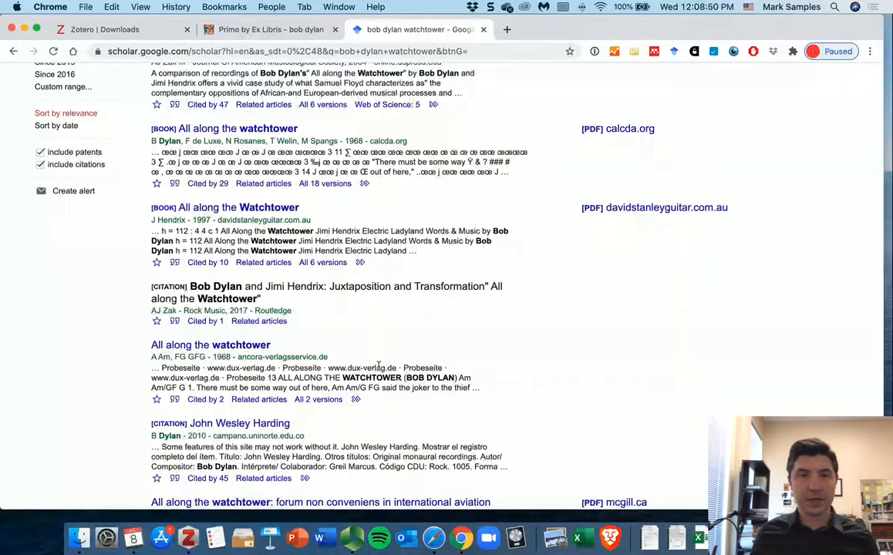
pyautogui.scroll(-5, 490, 387)
pyautogui.scroll(-1, 490, 387)
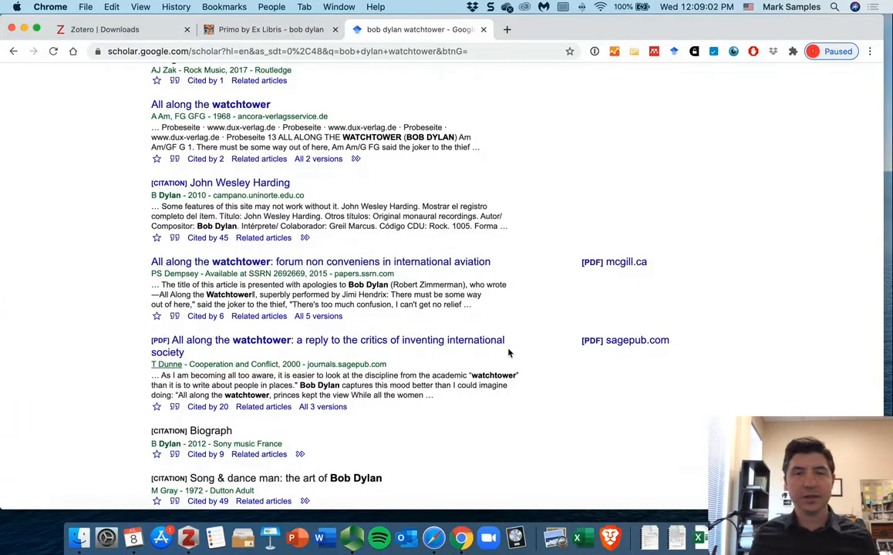
pyautogui.scroll(-1, 495, 387)
pyautogui.scroll(-3, 495, 386)
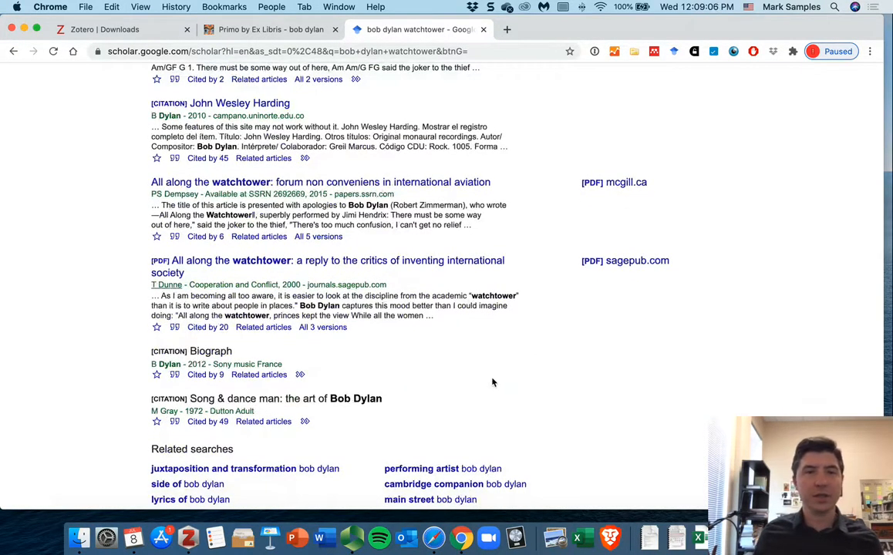
# Step: Save the "Bob Dylan and Jimi Hendrix: Juxtaposition and transformation" result to the New Research Project collection with the Zotero Connector
pyautogui.scroll(15, 494, 383)
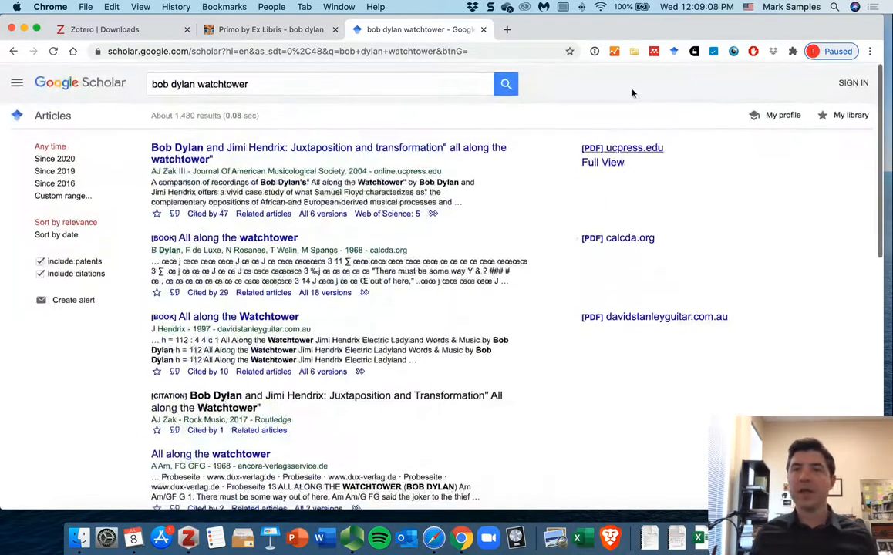
pyautogui.click(632, 51)
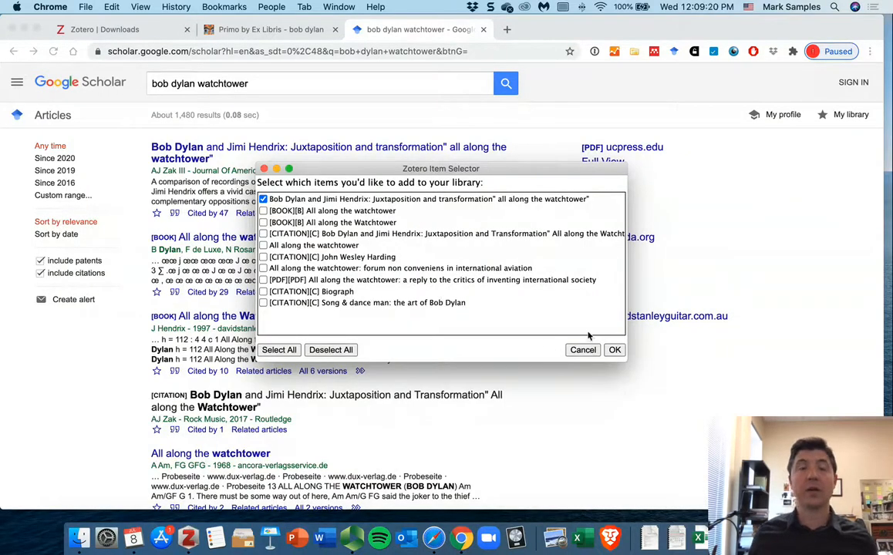
pyautogui.click(615, 351)
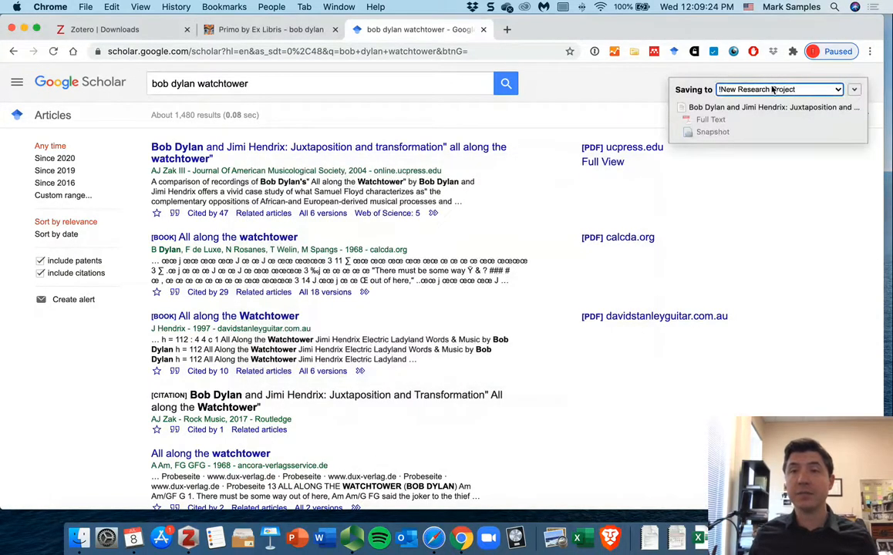
# Step: Open the Zotero Connector's collection list and keep !New Research Project as the save target
pyautogui.click(765, 90)
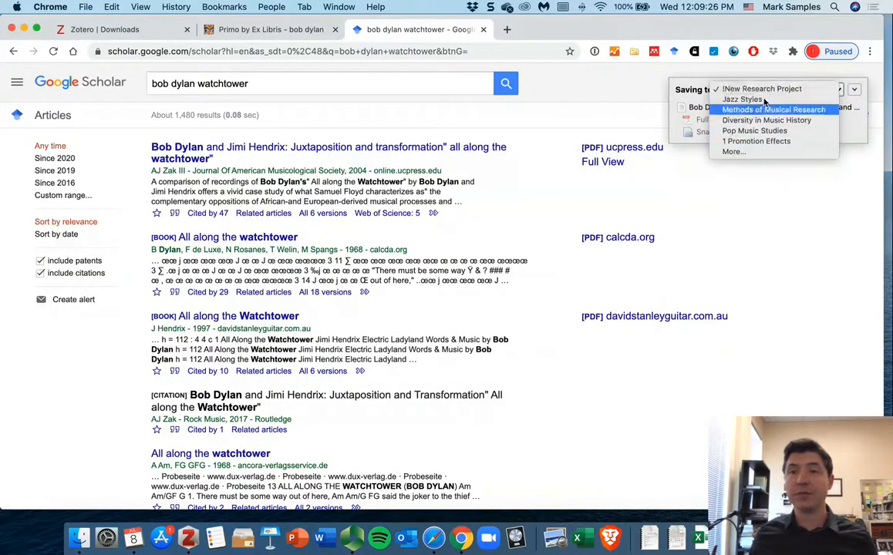
pyautogui.click(684, 84)
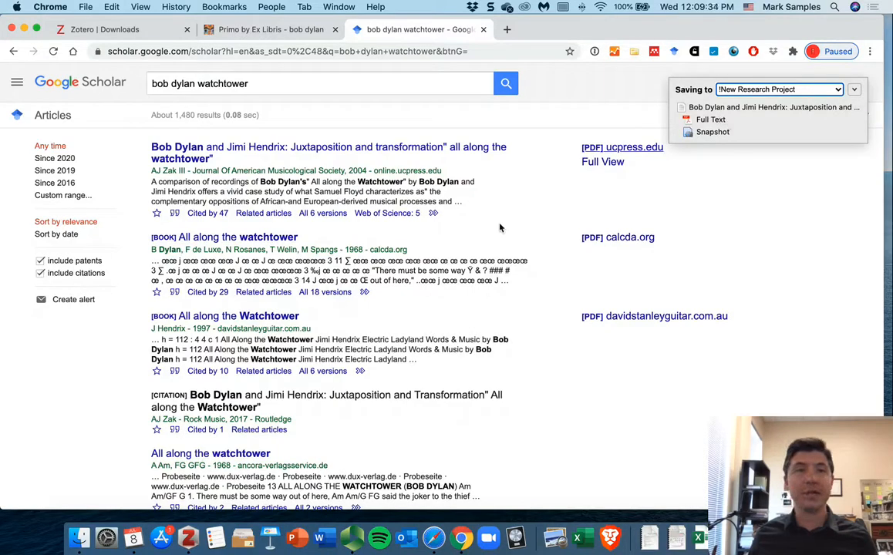
# Step: Switch to Zotero, select all items in !New Research Project and copy them as a bibliography
pyautogui.click(191, 537)
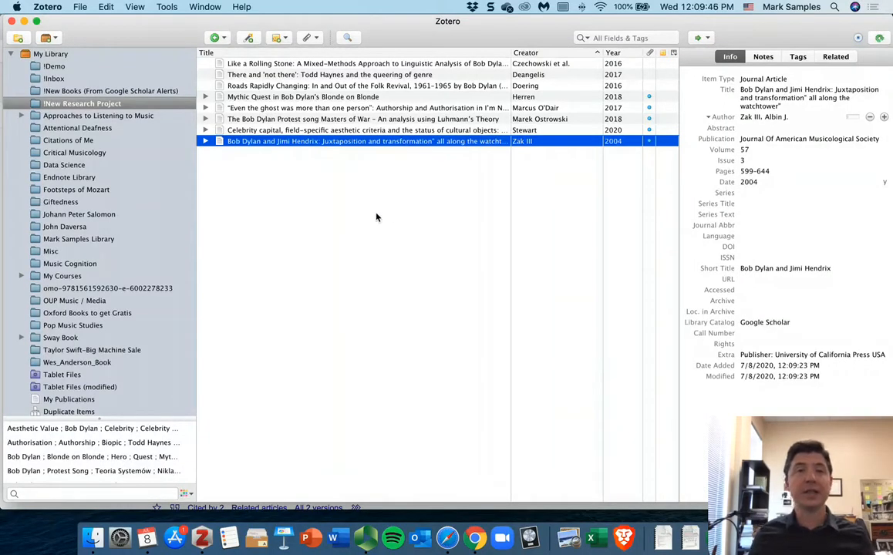
pyautogui.press('super+a')
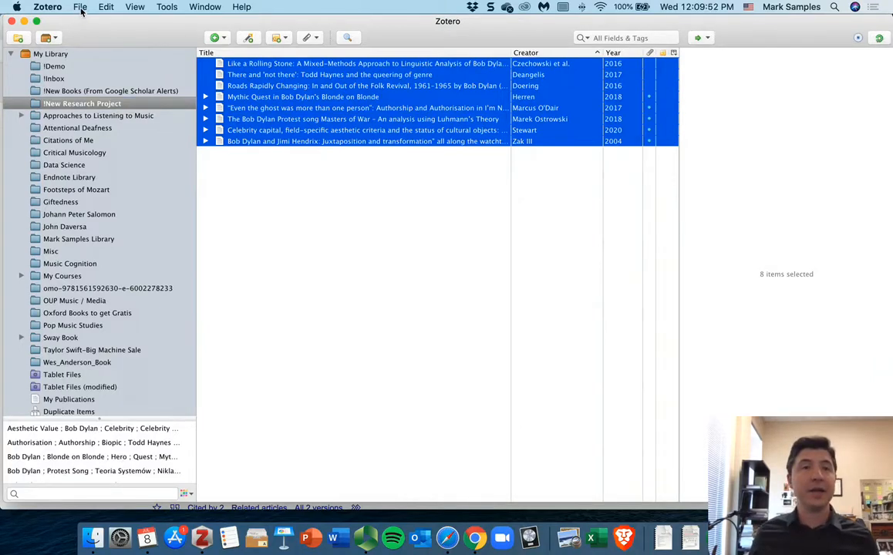
pyautogui.click(106, 7)
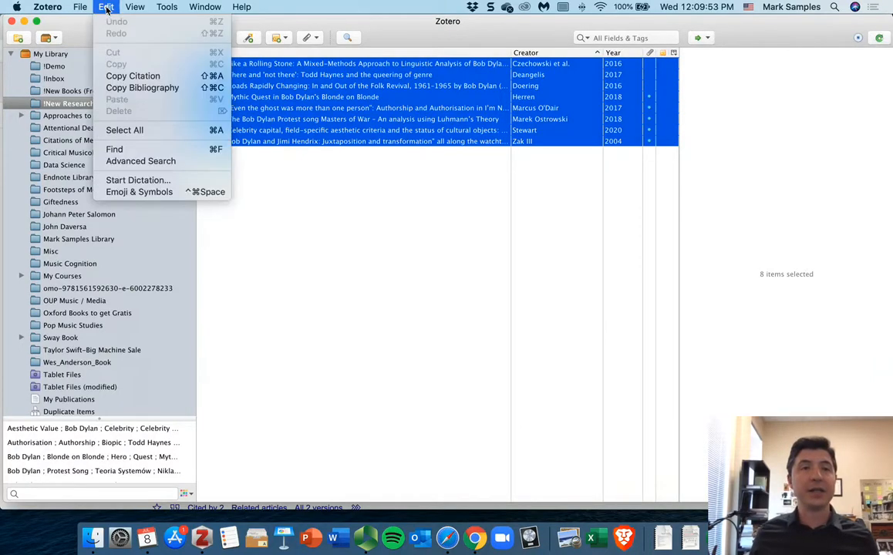
pyautogui.click(131, 90)
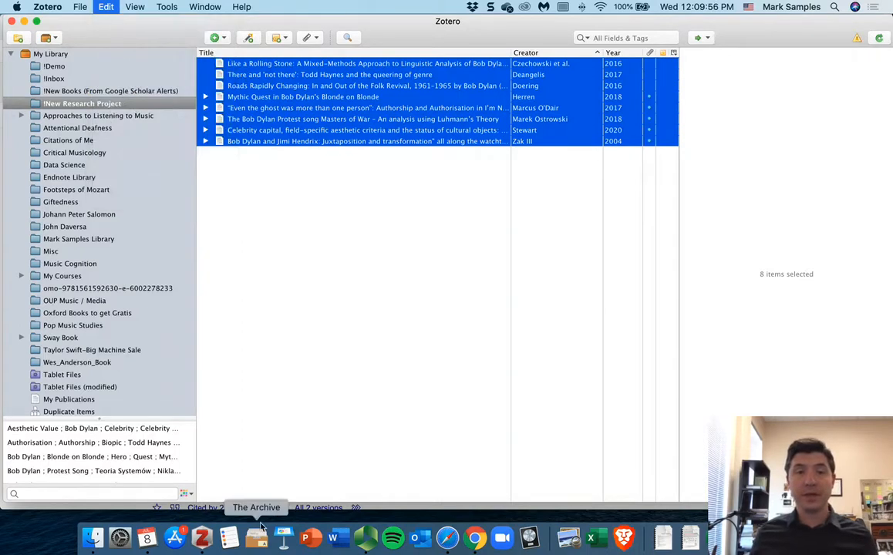
# Step: Switch to Microsoft Word, create a blank document and paste the copied bibliography into it
pyautogui.click(337, 540)
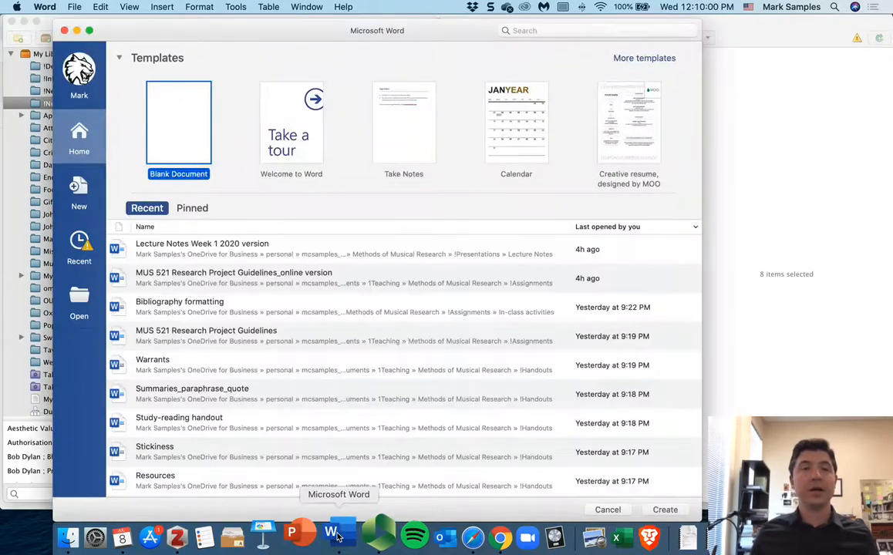
pyautogui.press('Return')
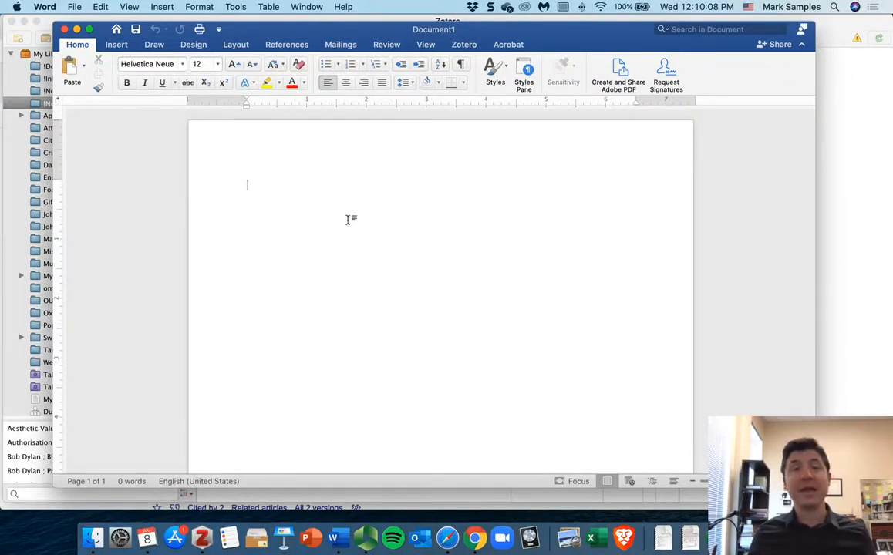
pyautogui.press('super+v')
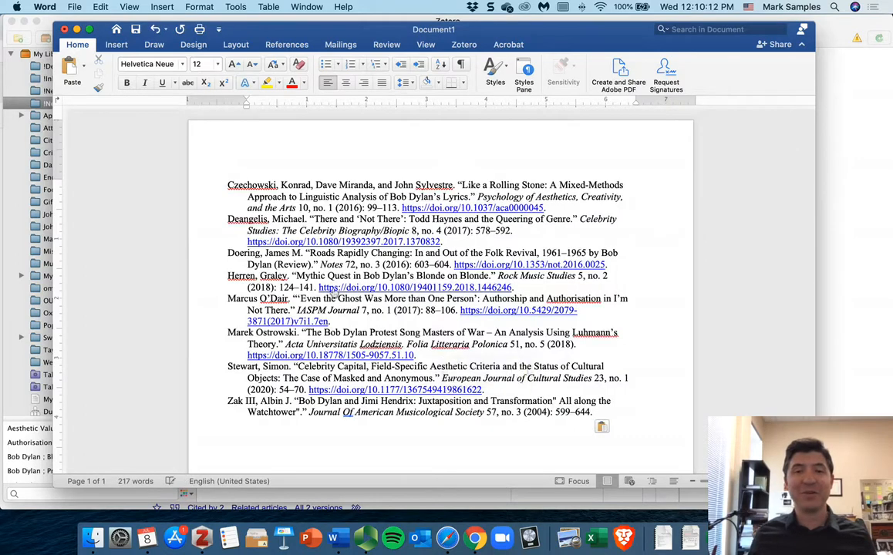
# Step: Adjust the first-line indent of the final bibliography entry with the ruler
pyautogui.moveTo(224, 185); pyautogui.dragTo(618, 418)
pyautogui.click(617, 416)
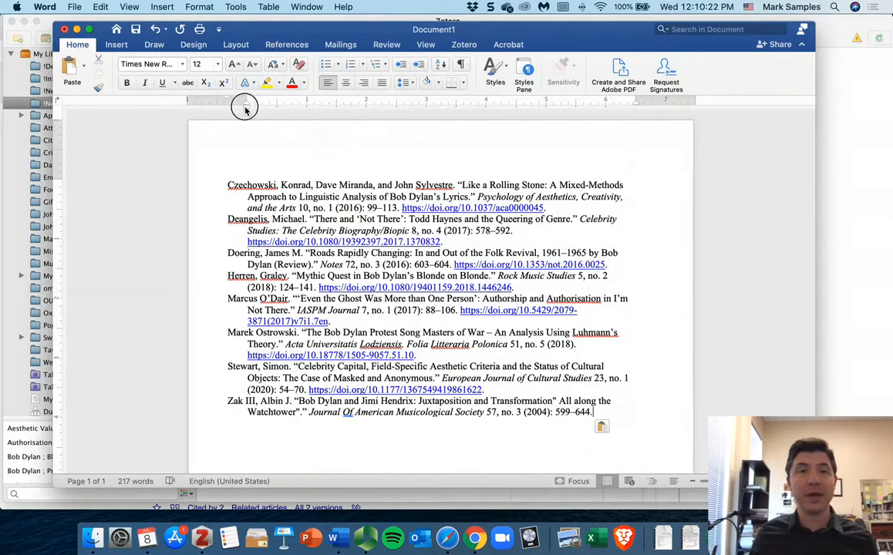
pyautogui.moveTo(246, 103); pyautogui.dragTo(269, 110)
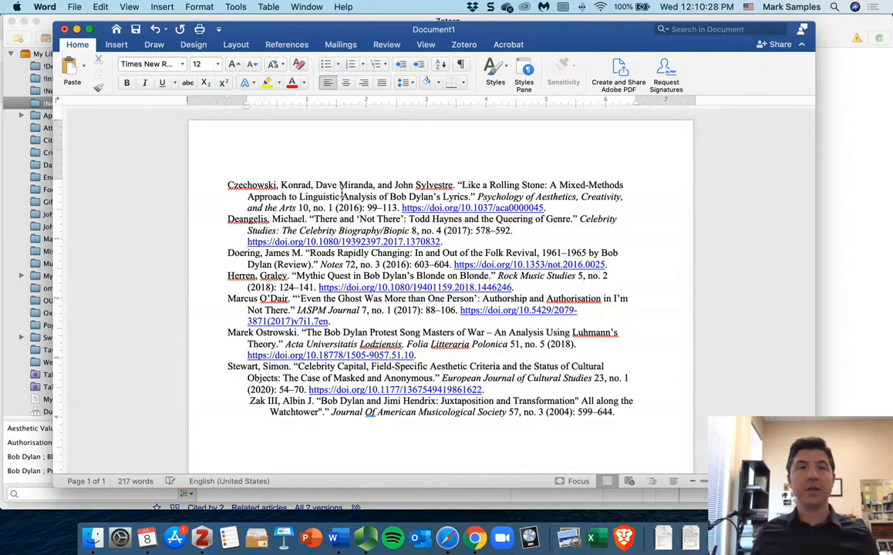
# Step: Select the whole document and set the paragraph spacing after each entry to 12 pt
pyautogui.press('super+a')
pyautogui.click(404, 82)
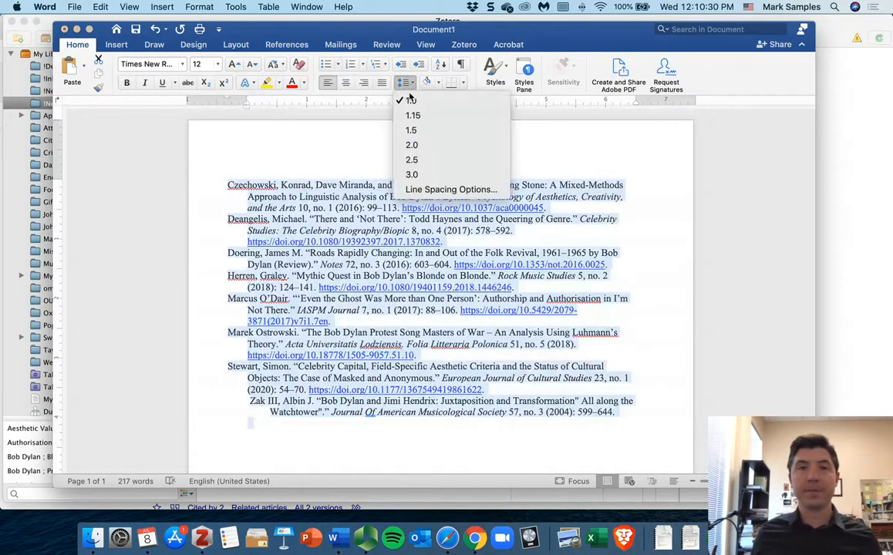
pyautogui.click(434, 190)
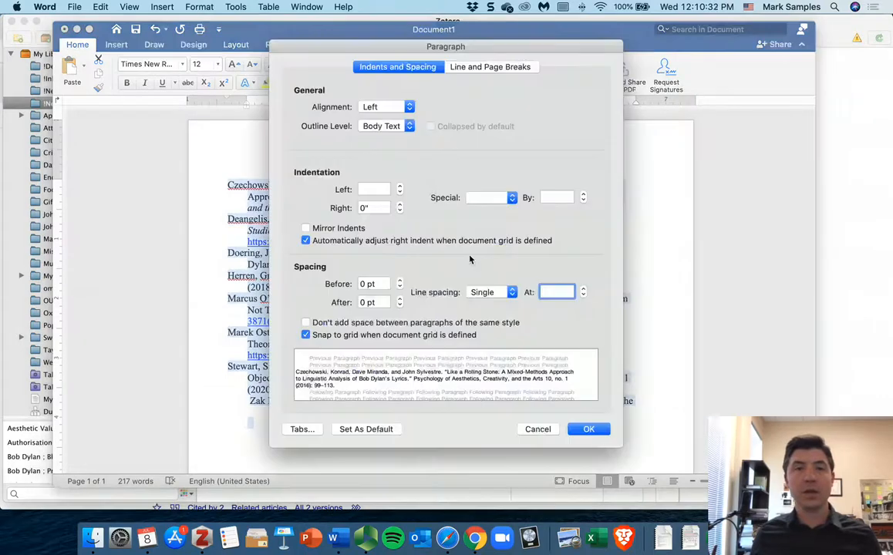
pyautogui.click(399, 300)
pyautogui.click(400, 299)
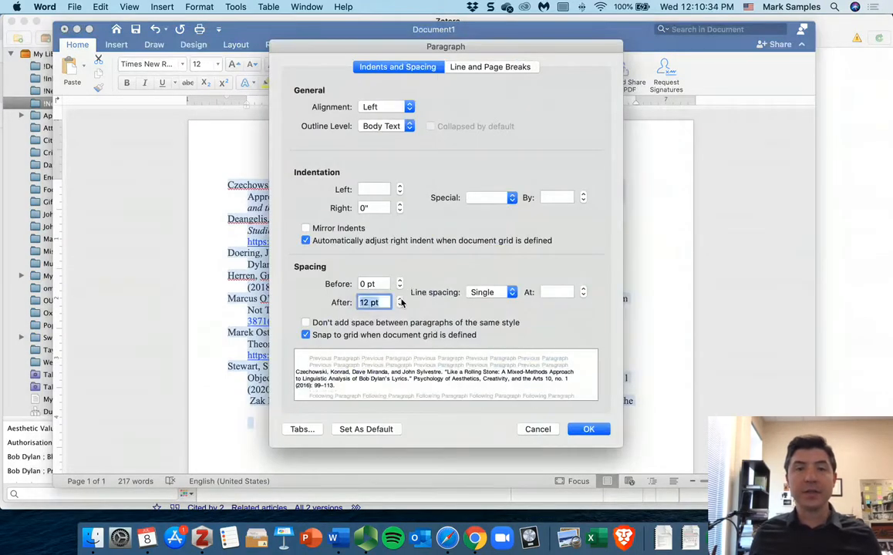
pyautogui.click(588, 429)
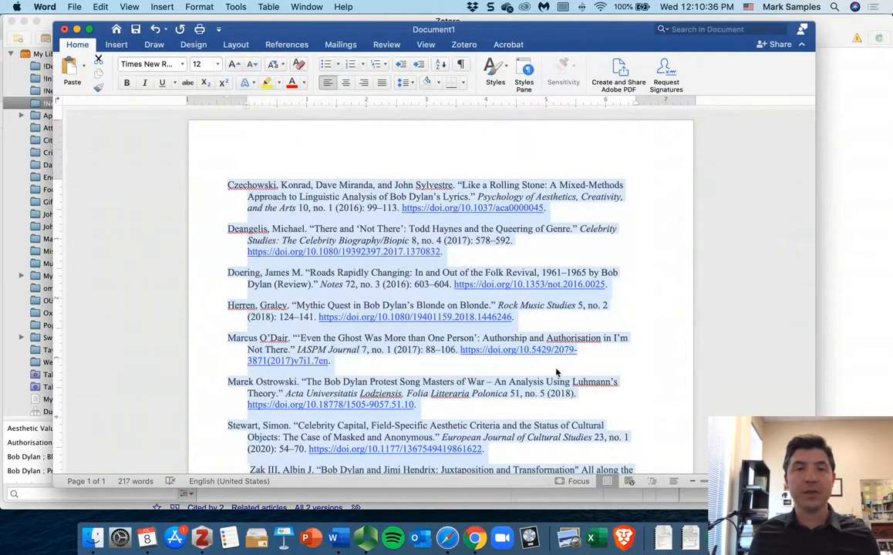
# Step: Select the entire bibliography and shift its left indent slightly to the right on the ruler
pyautogui.scroll(-2, 603, 361)
pyautogui.click(653, 380)
pyautogui.scroll(-3, 632, 358)
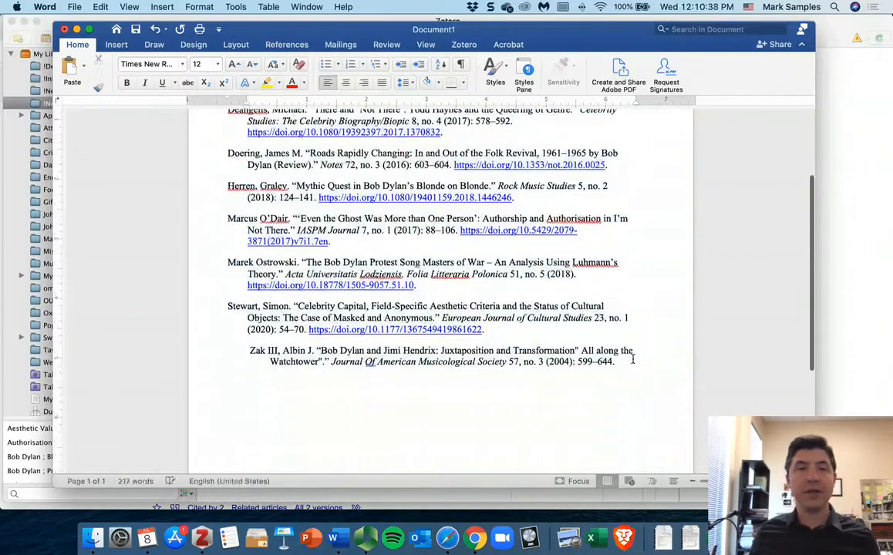
pyautogui.scroll(5, 631, 359)
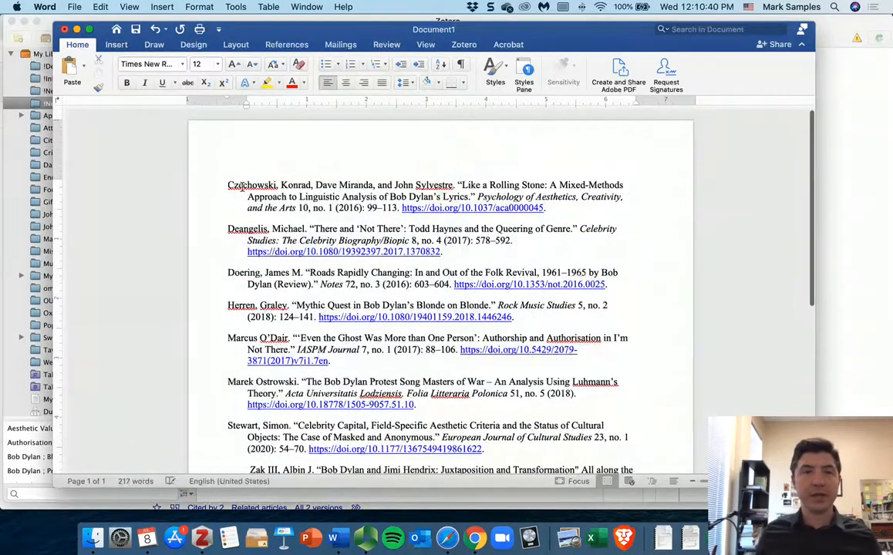
pyautogui.press('super+a')
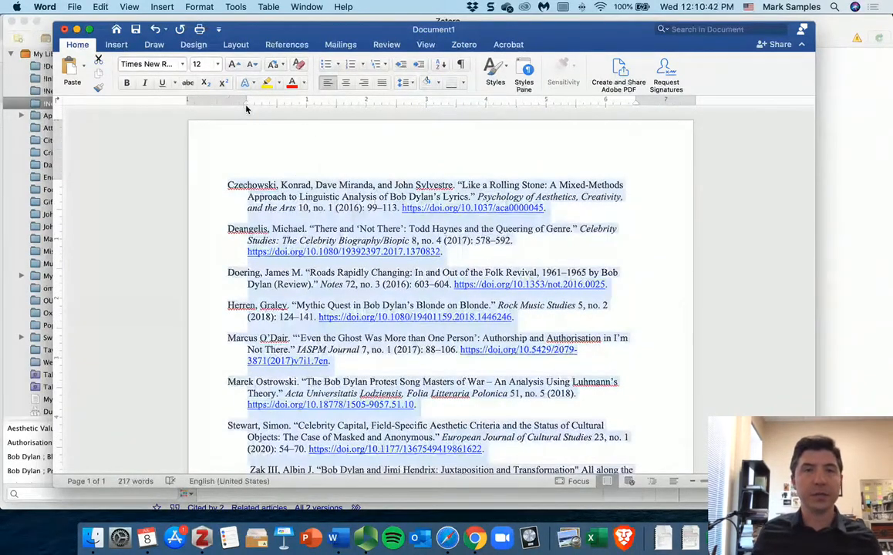
pyautogui.moveTo(247, 104)
pyautogui.mouseDown()
pyautogui.moveTo(275, 108)
pyautogui.moveTo(263, 104)
pyautogui.mouseUp()
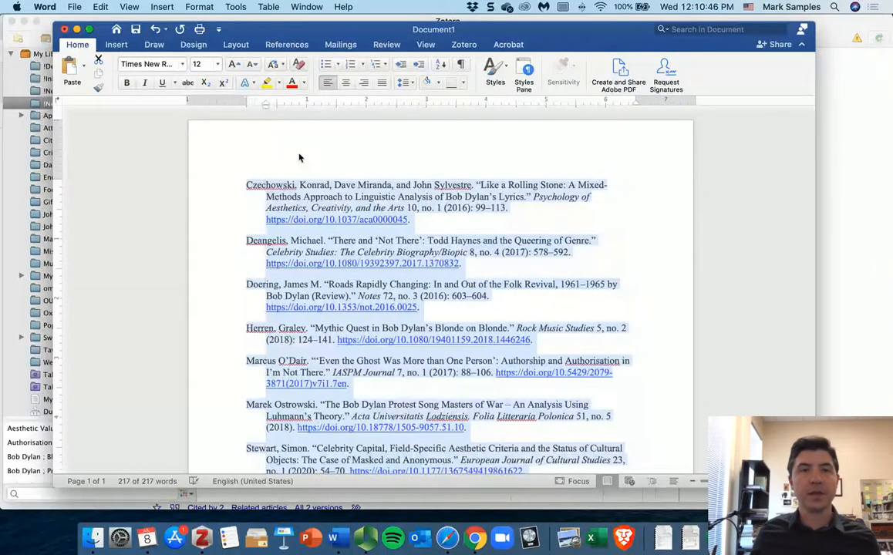
# Step: Add a "Bibliography" heading line above the first entry
pyautogui.click(293, 162)
pyautogui.click(248, 185)
pyautogui.press('Return')
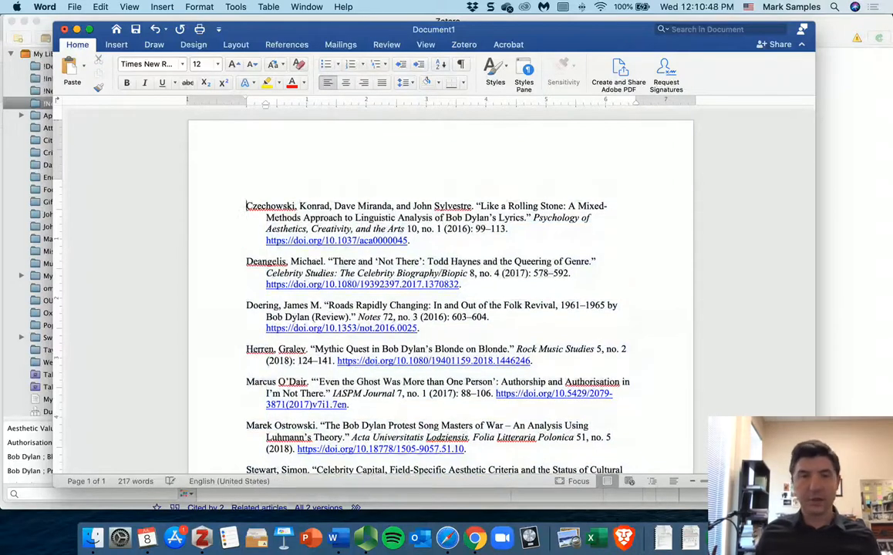
pyautogui.write('Bibl')
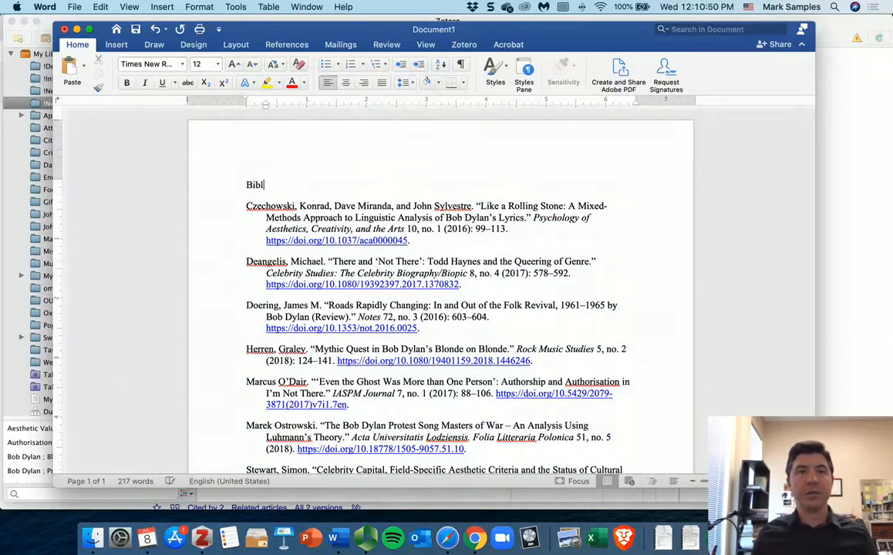
pyautogui.write('iography')
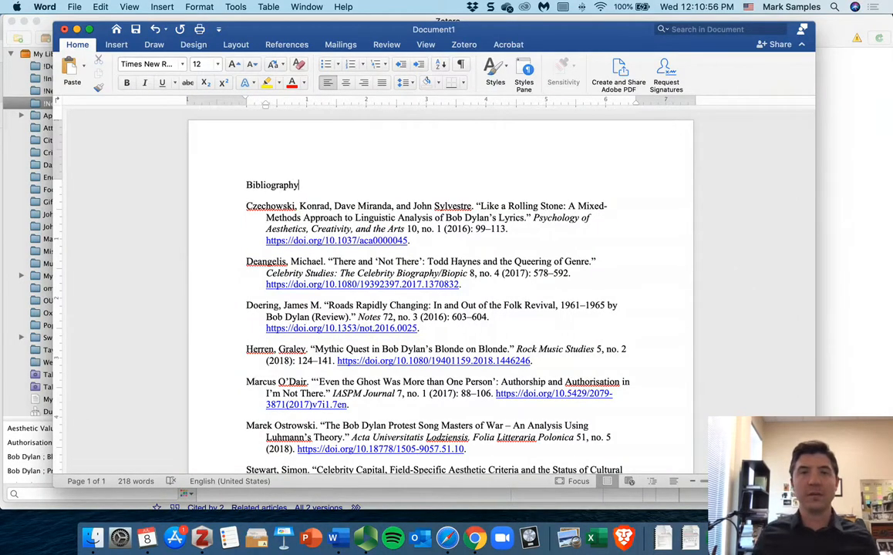
# Step: Scroll through the finished bibliography to review its formatting
pyautogui.scroll(-3, 594, 307)
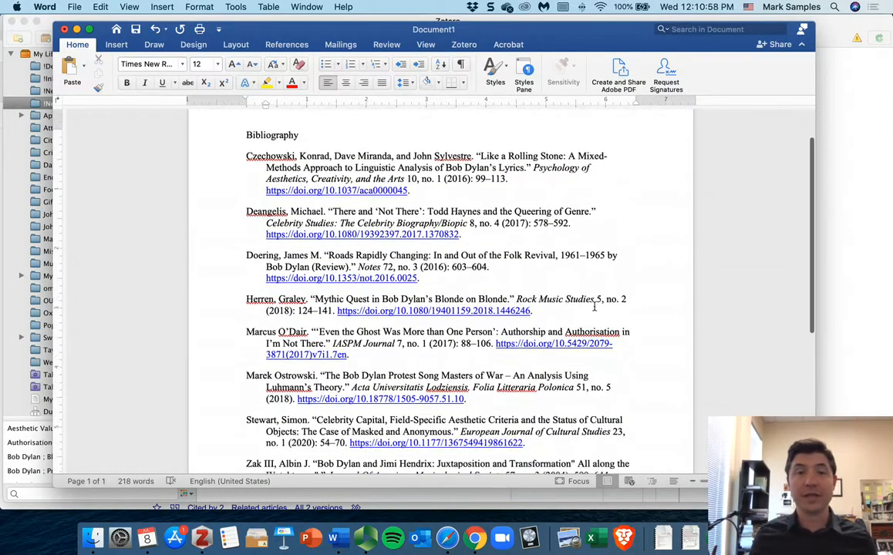
pyautogui.scroll(-2, 594, 307)
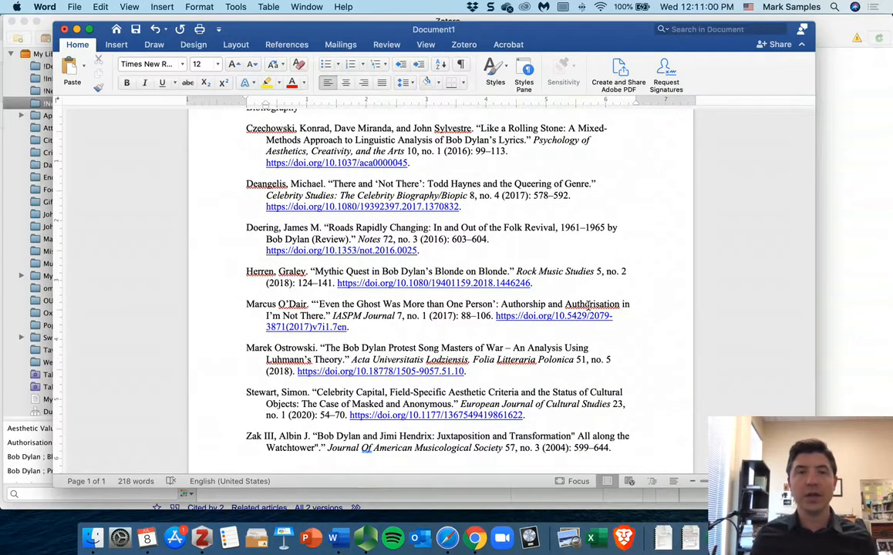
pyautogui.scroll(2, 588, 306)
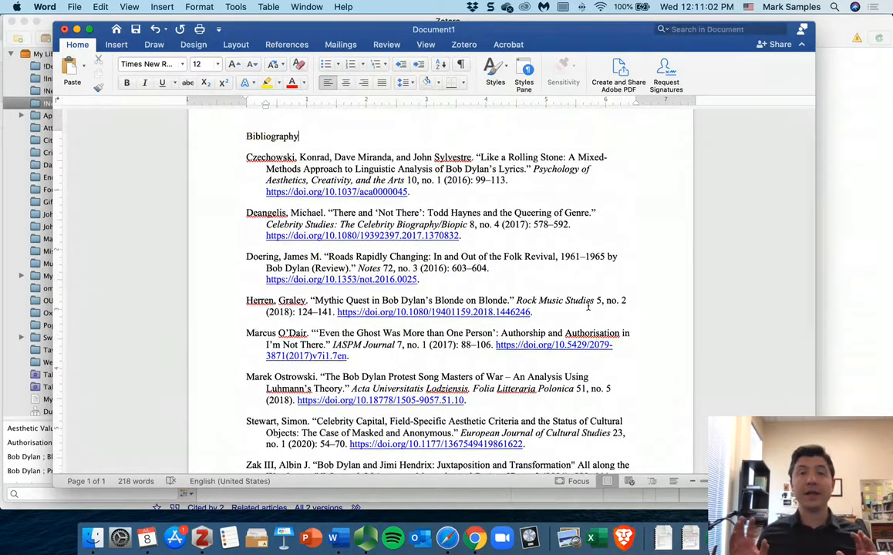